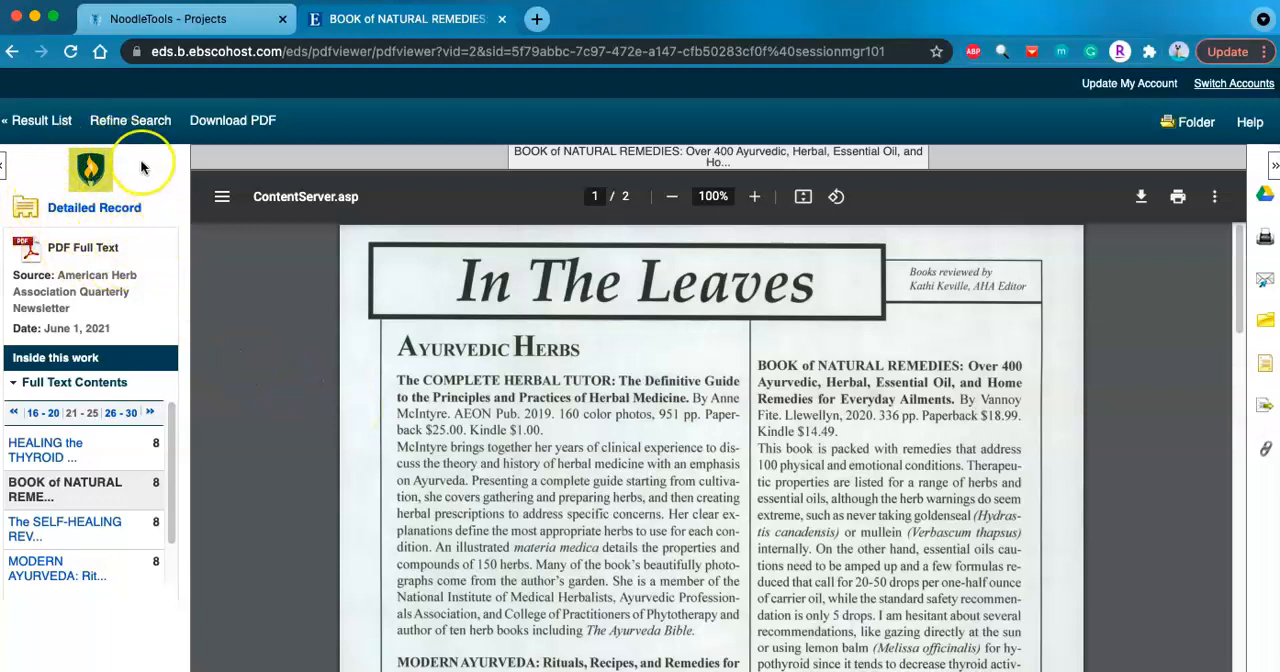
# - Review the detailed record of the natural remedies article for its publication details, and return to the PDF full text
pyautogui.click(104, 209)
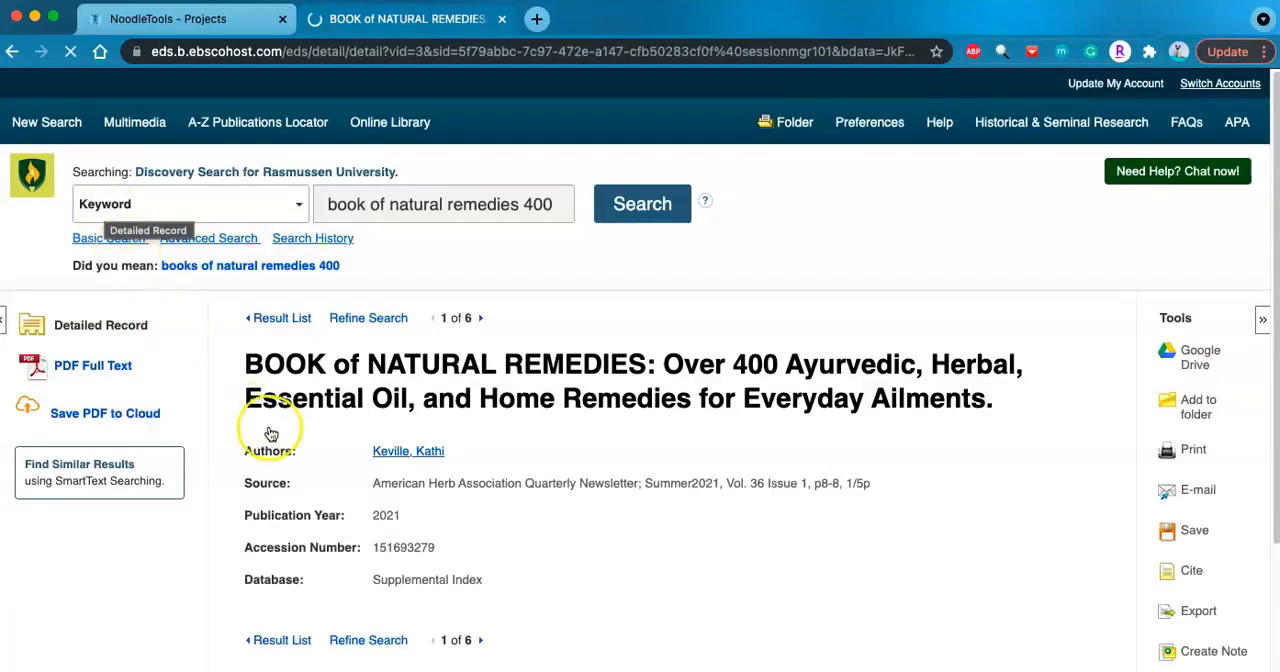
pyautogui.scroll(-3, 605, 393)
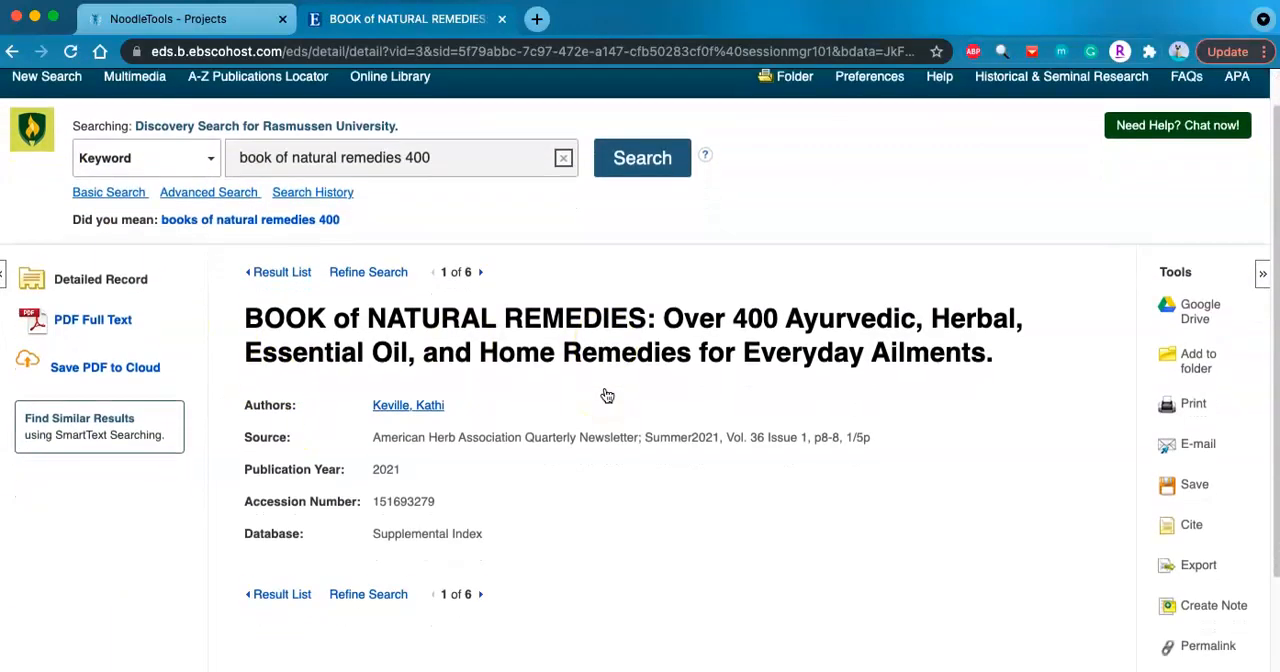
pyautogui.scroll(-2, 607, 395)
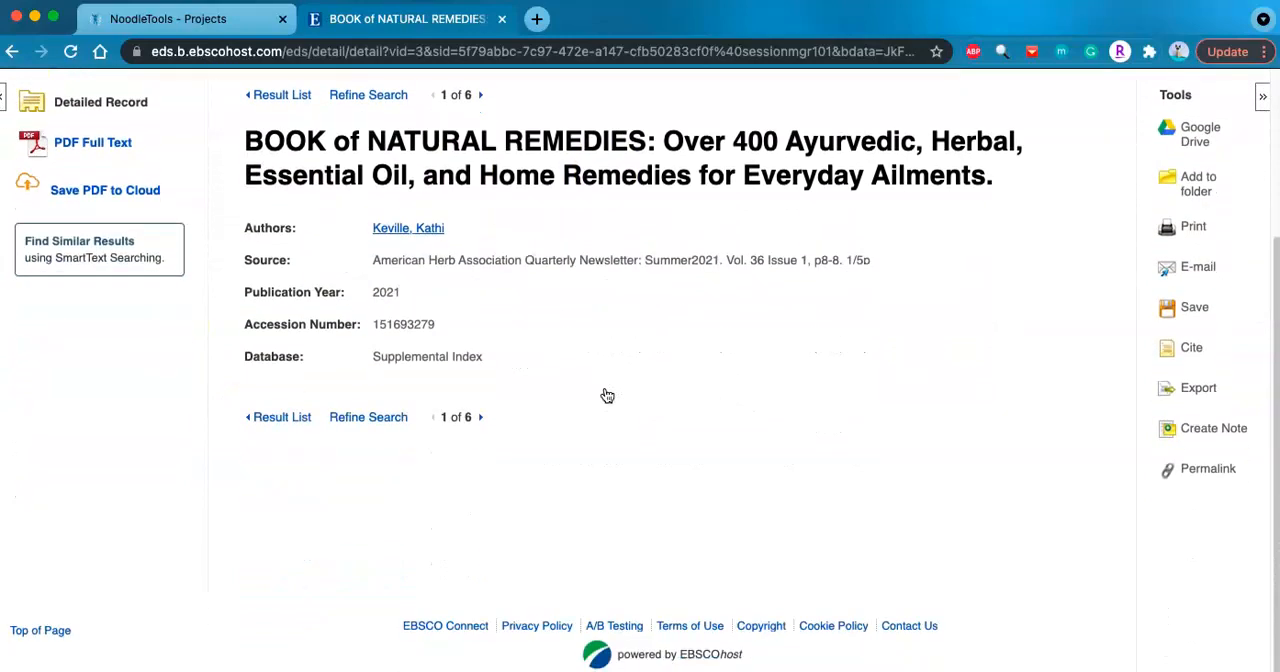
pyautogui.scroll(4, 607, 395)
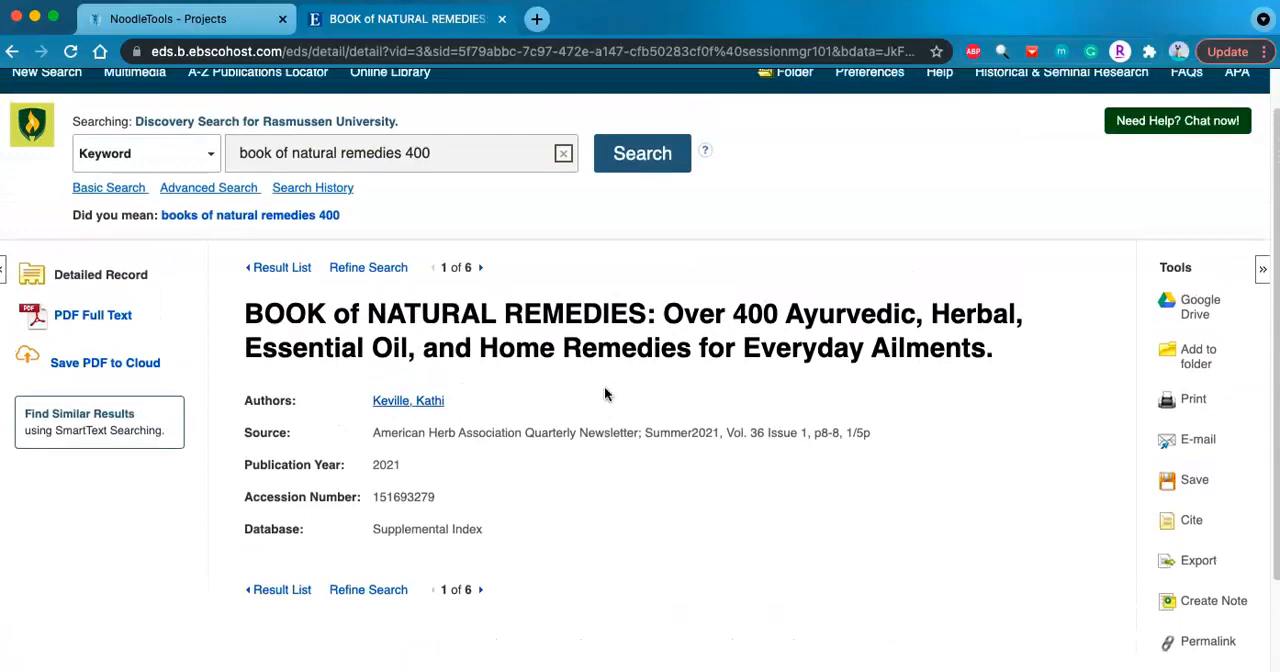
pyautogui.click(119, 316)
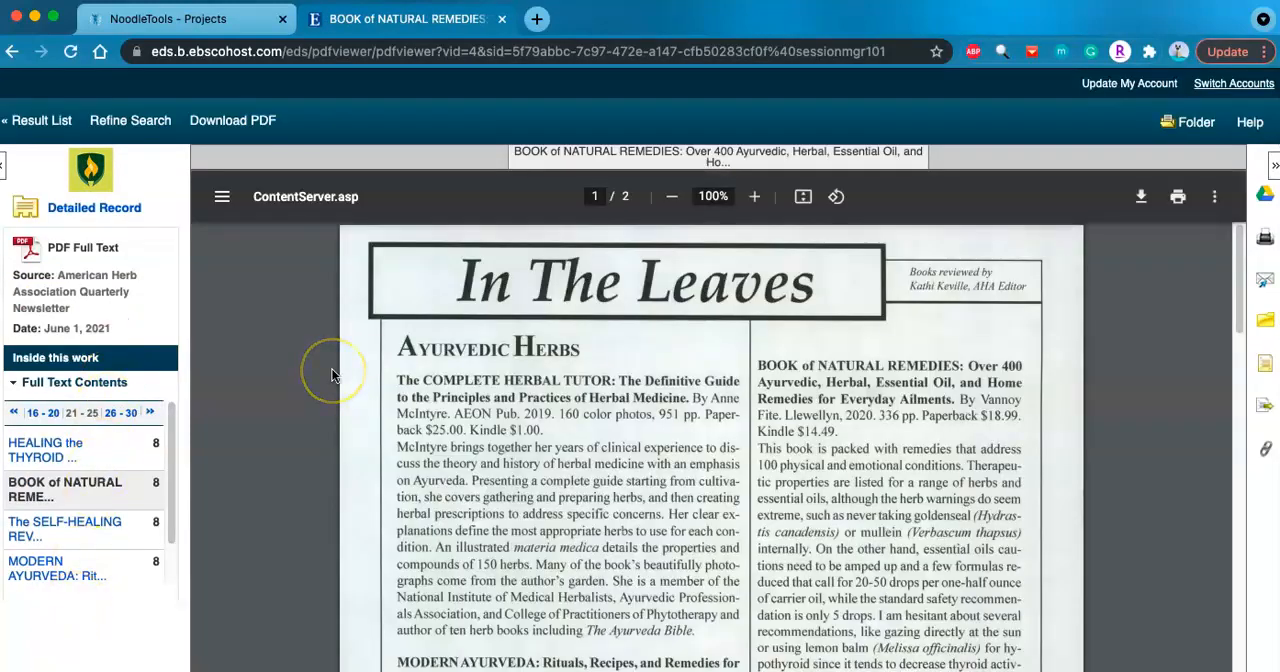
# - Switch to NoodleTools and create a project titled "natural remedies pjt" with APA citation style and the Advanced level
pyautogui.click(208, 22)
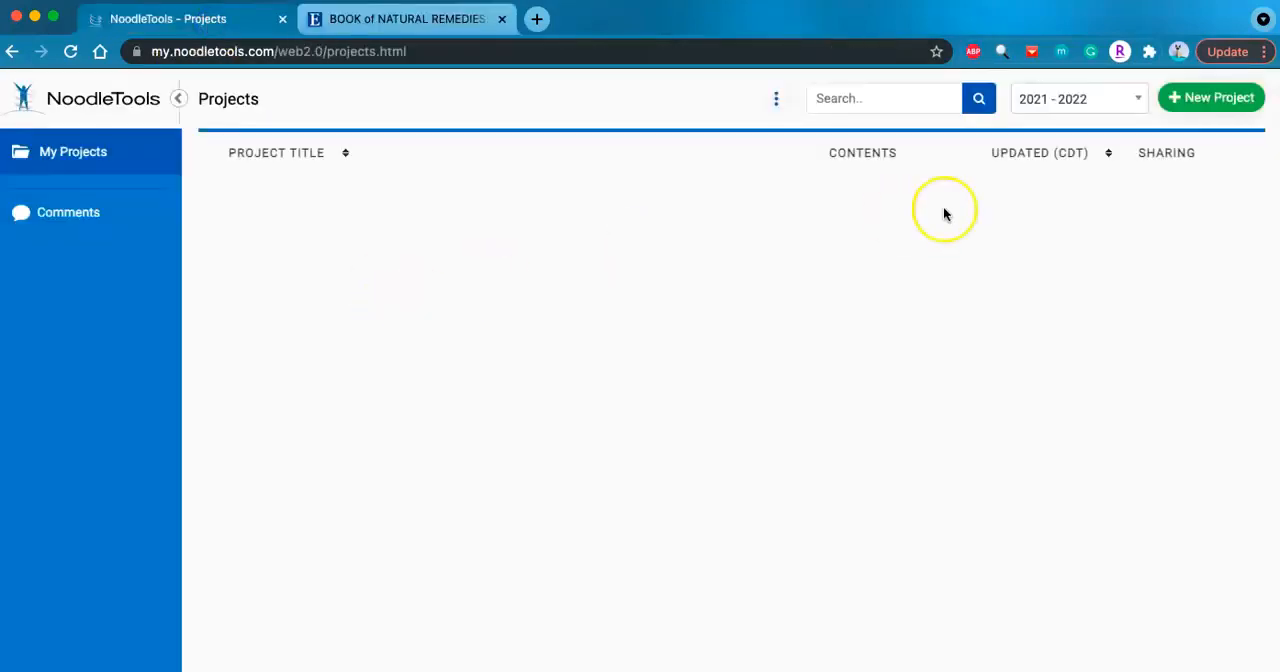
pyautogui.click(1194, 106)
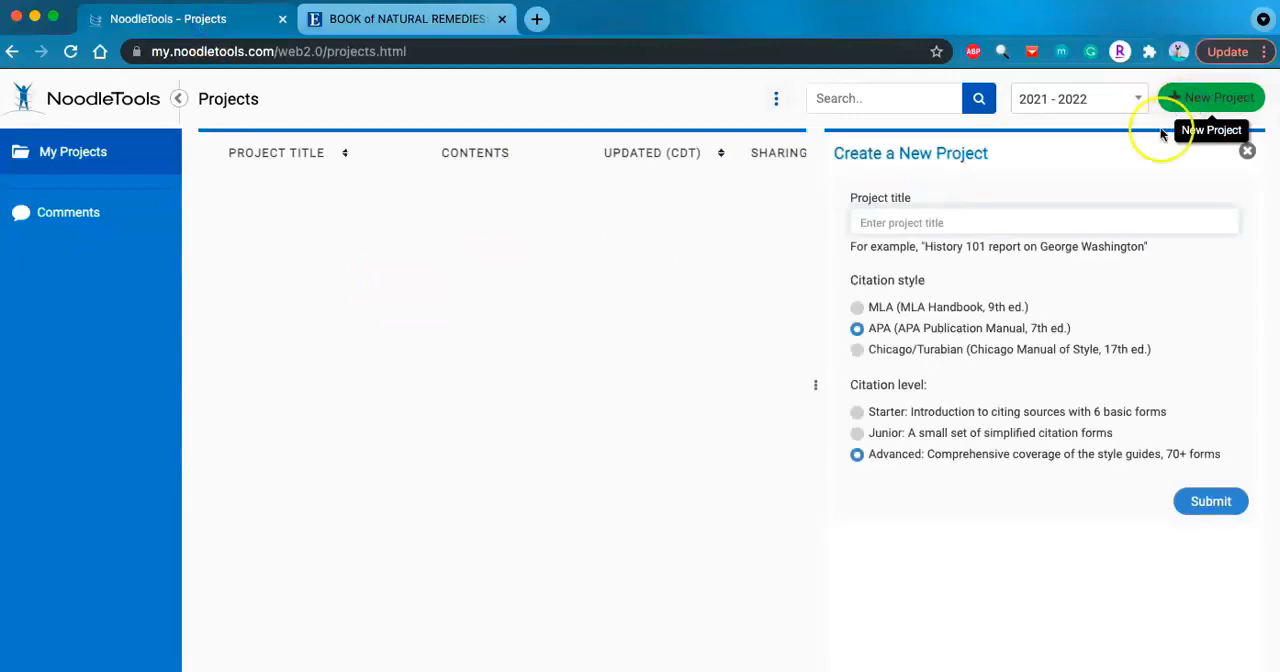
pyautogui.write('natural re')
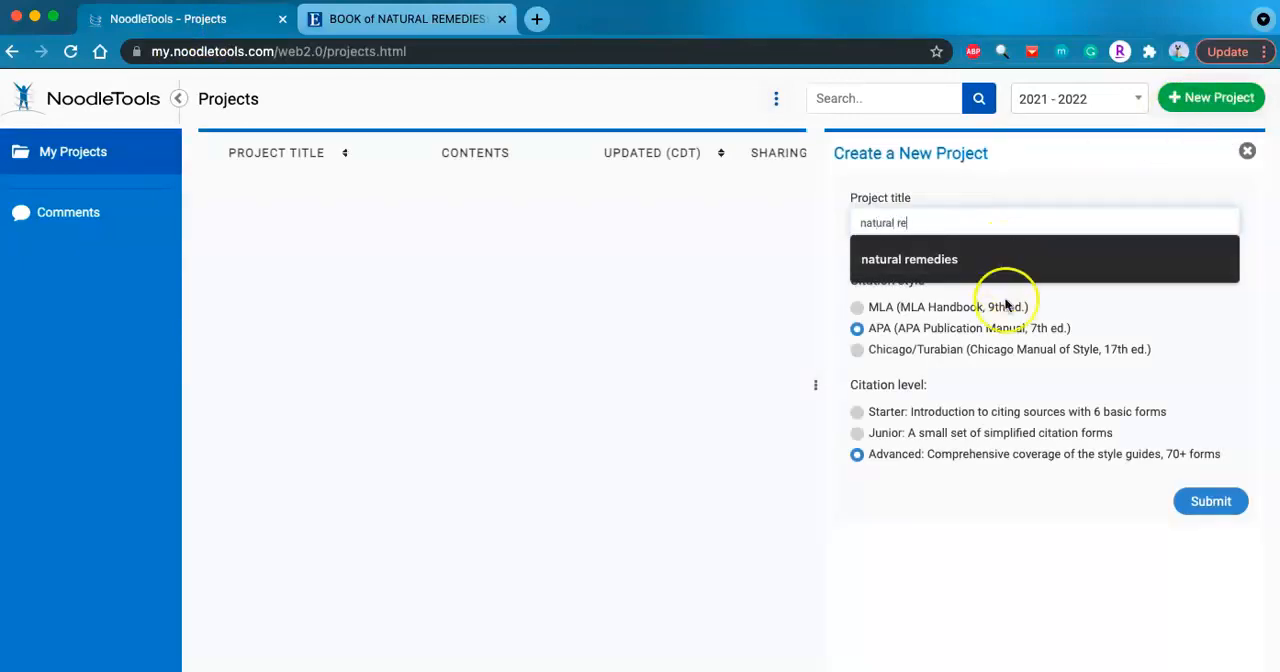
pyautogui.click(1000, 258)
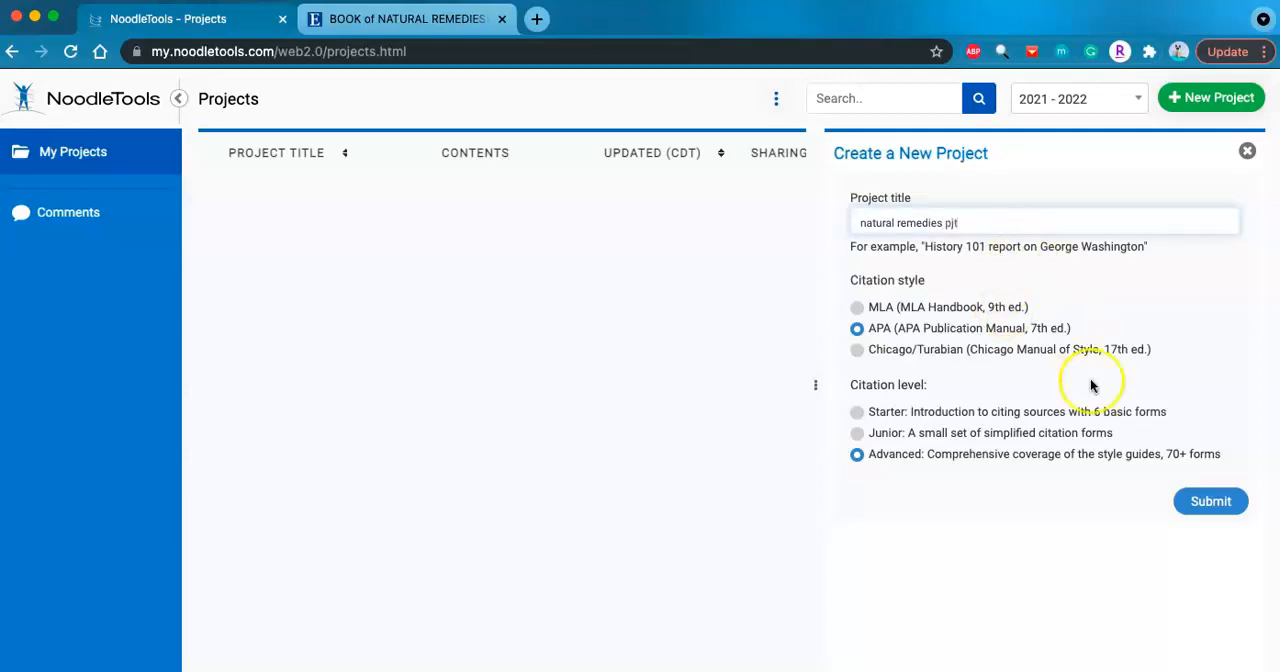
pyautogui.click(1190, 505)
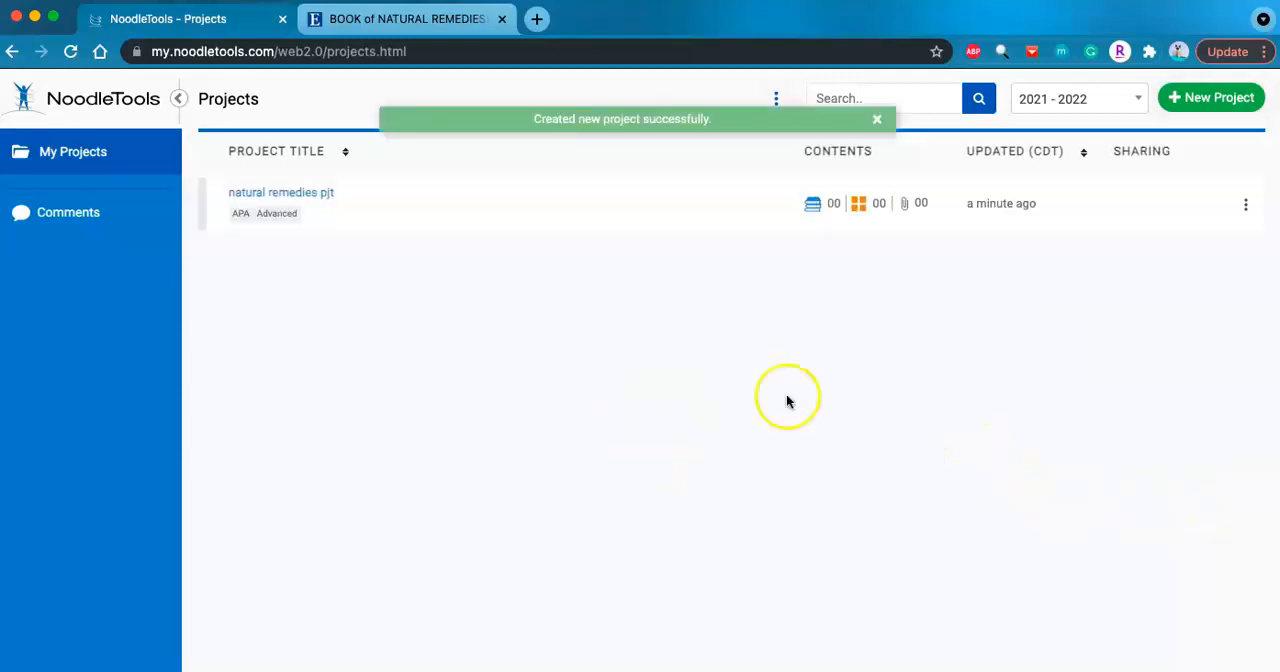
# - Open the natural remedies pjt project and start a new citation for a journal article found in a database
pyautogui.click(336, 199)
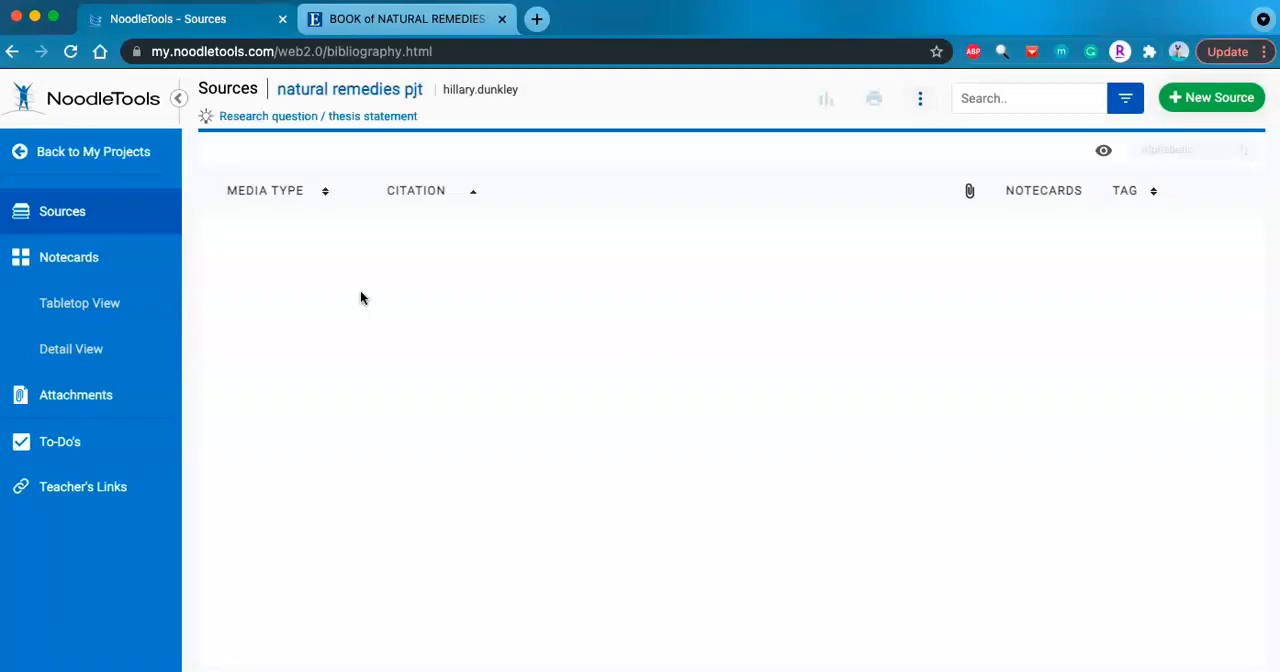
pyautogui.click(1195, 108)
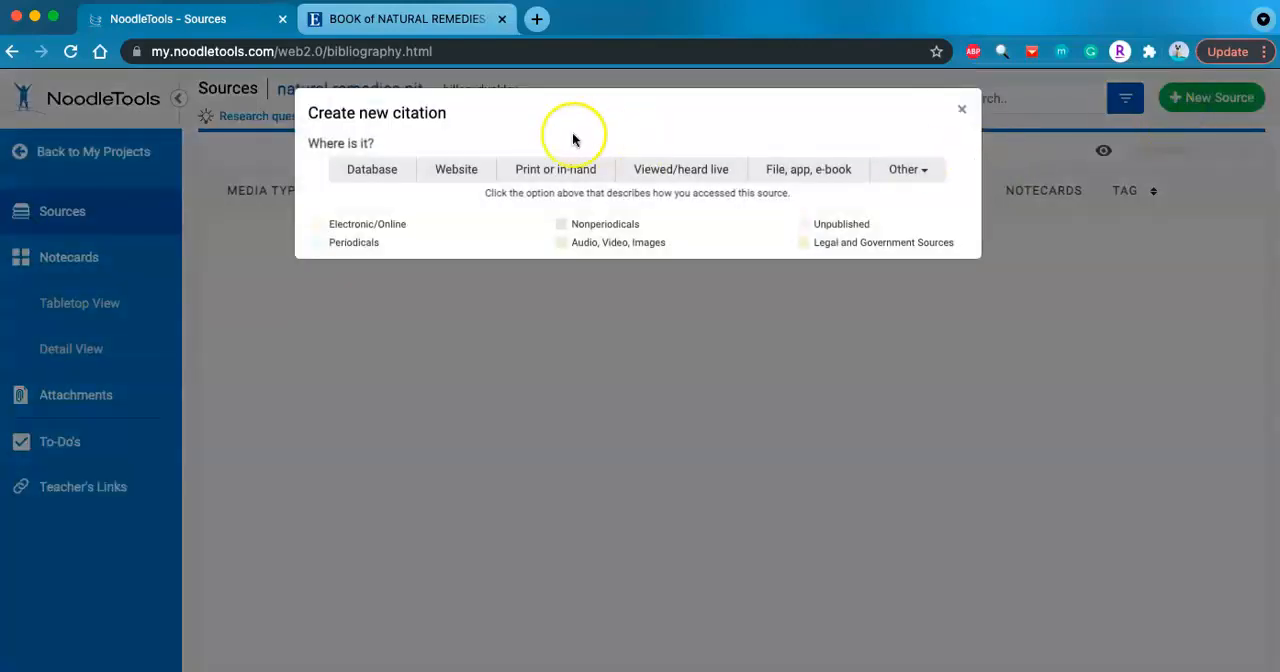
pyautogui.click(399, 172)
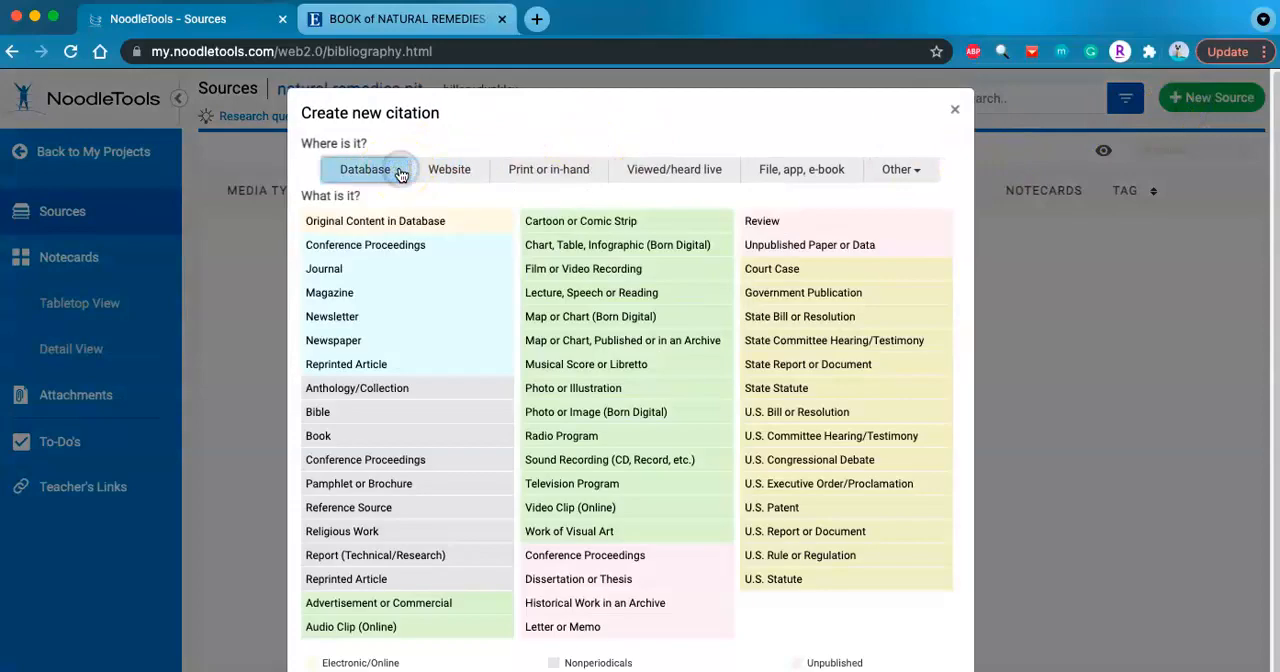
pyautogui.click(352, 273)
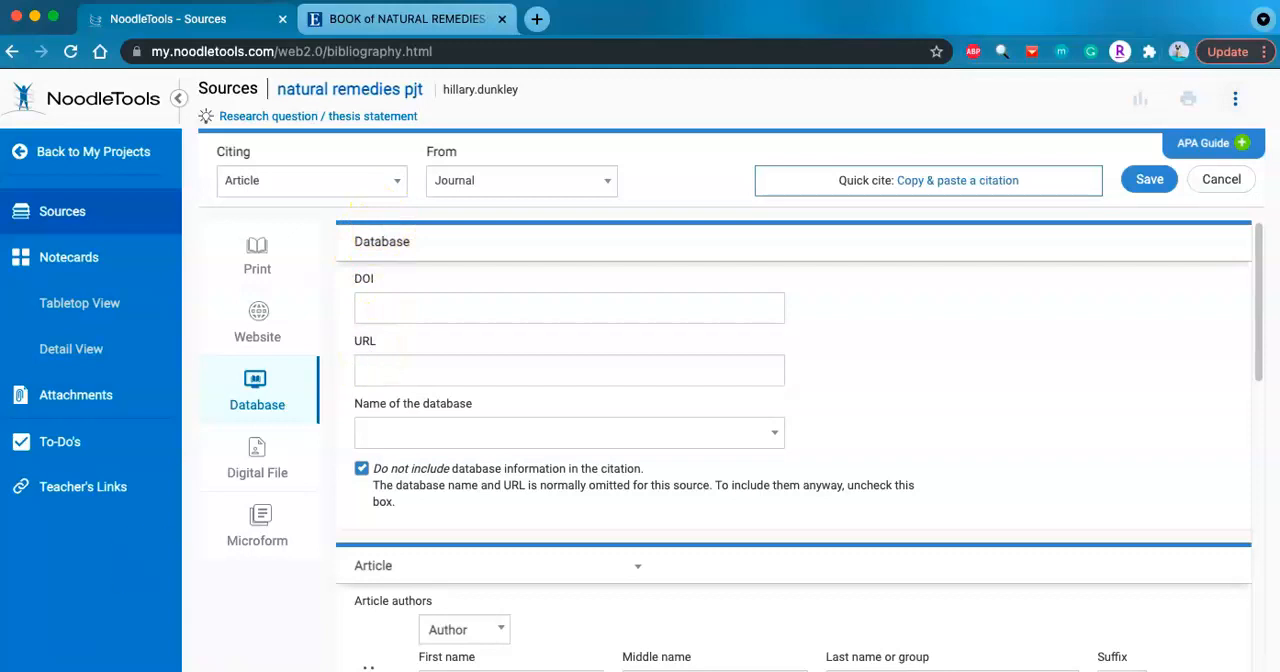
# - Check the article's detailed record in EBSCOhost for a DOI to use in the citation
pyautogui.click(388, 316)
pyautogui.moveTo(350, 278); pyautogui.dragTo(396, 285)
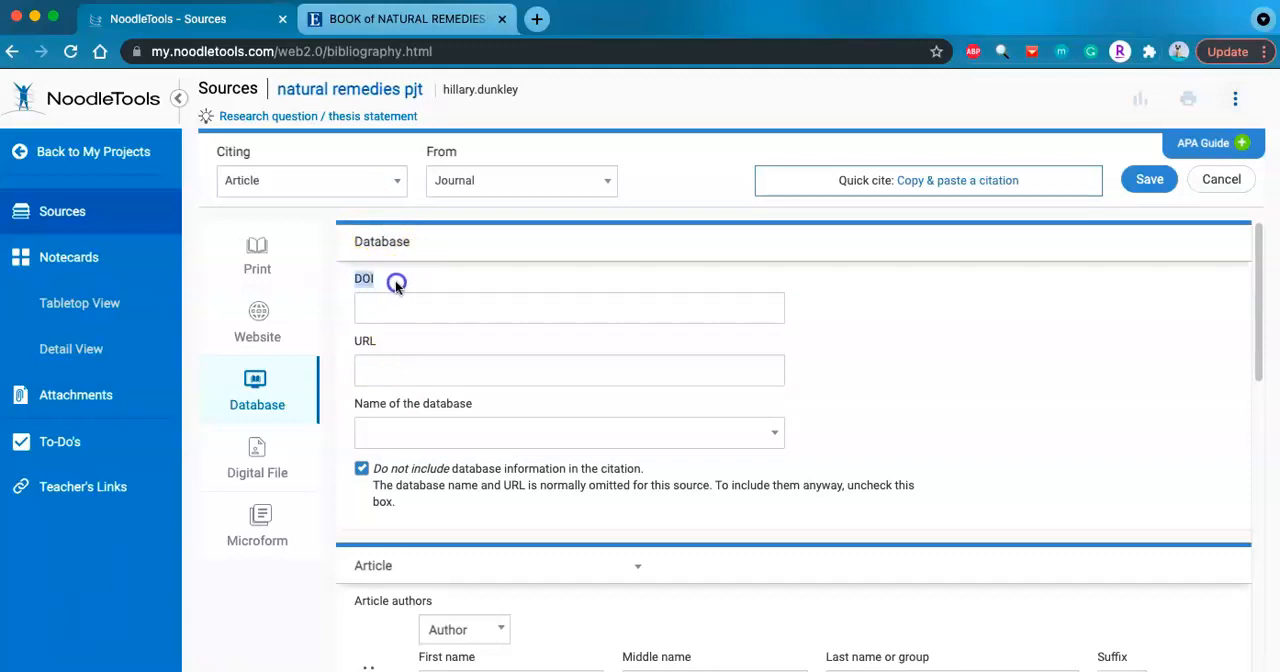
pyautogui.click(449, 309)
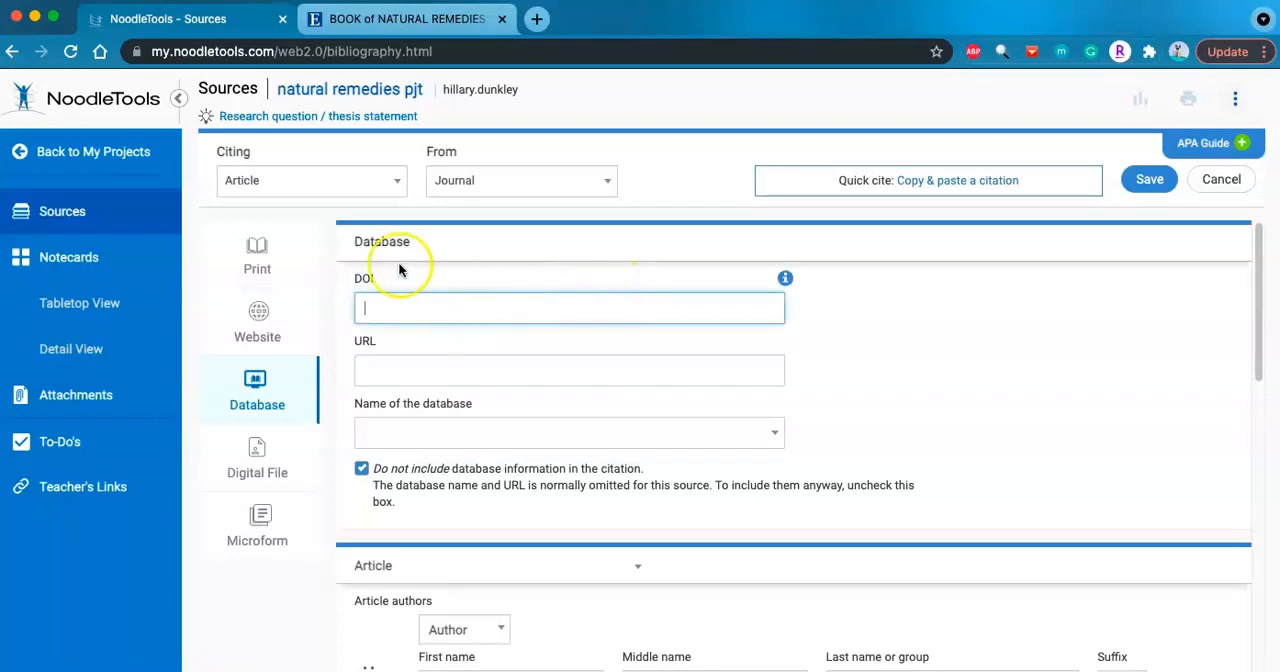
pyautogui.click(420, 28)
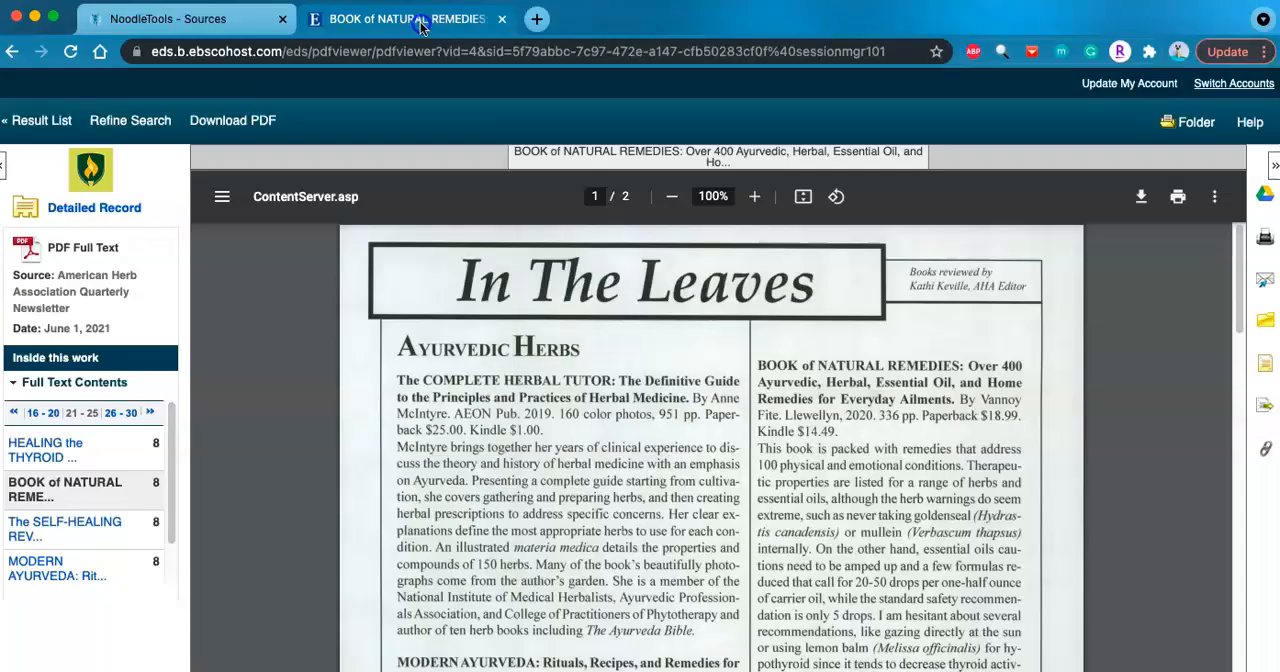
pyautogui.click(94, 208)
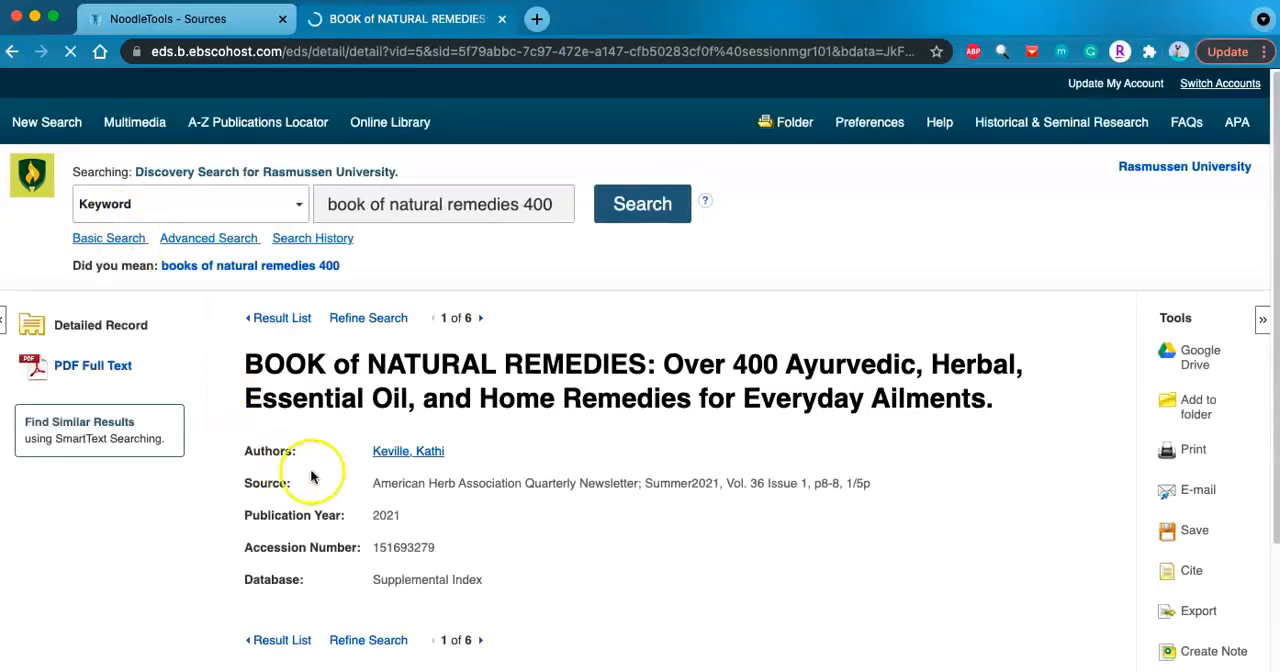
pyautogui.scroll(-5, 400, 571)
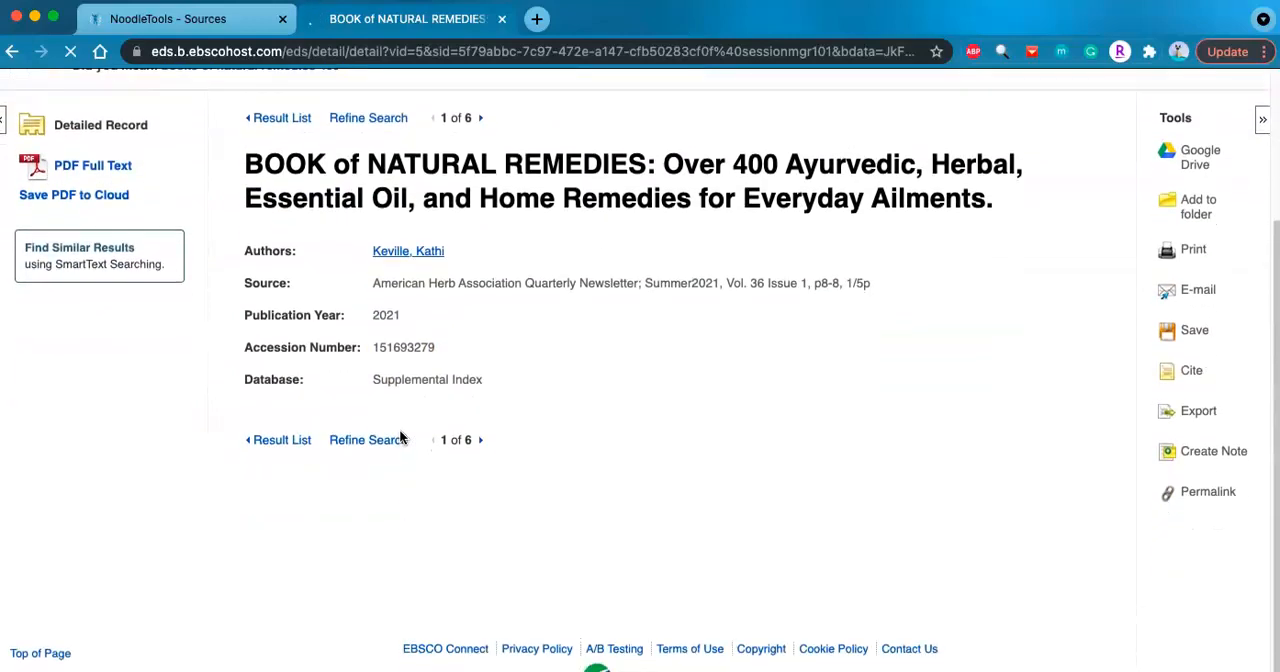
pyautogui.scroll(3, 400, 437)
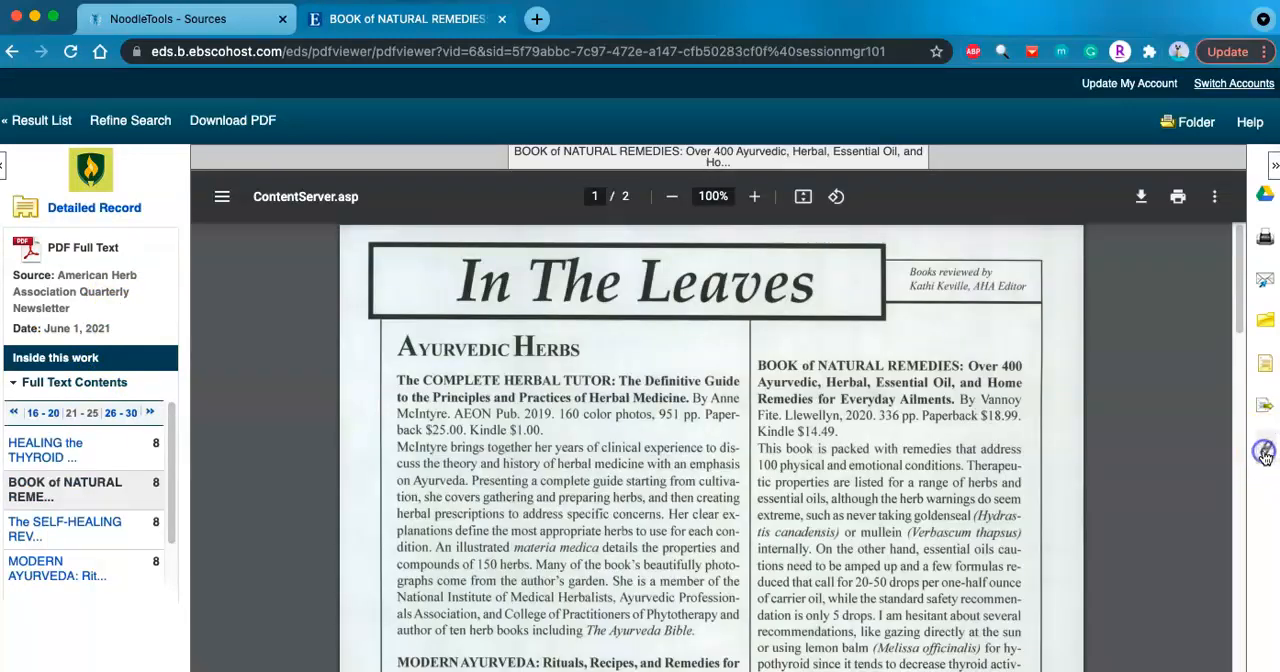
# - Copy the article's EBSCOhost permalink into the NoodleTools citation's URL, and set the database information to be included in the citation
pyautogui.click(1265, 453)
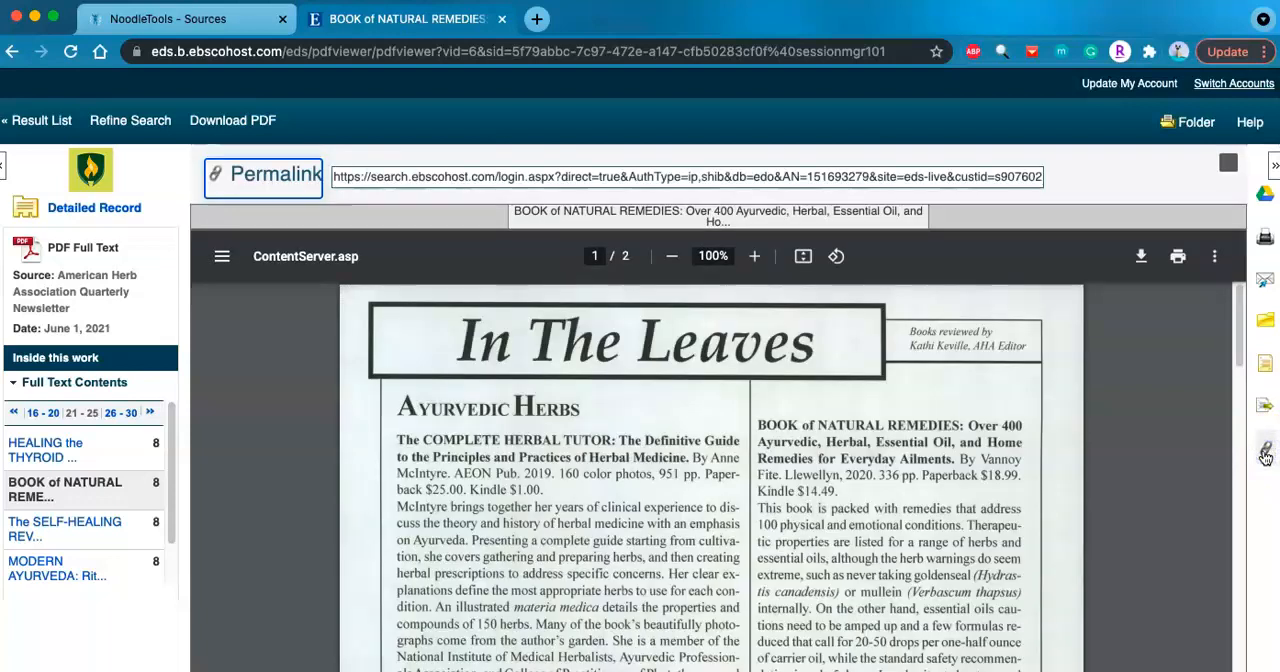
pyautogui.click(658, 175)
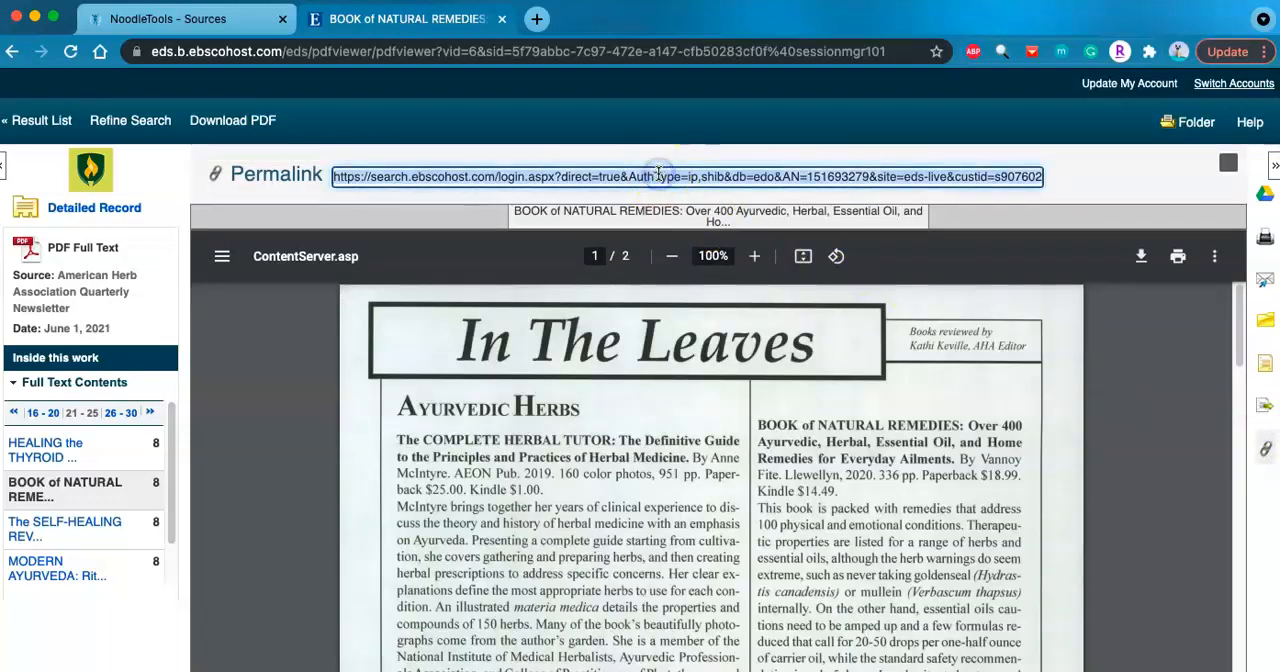
pyautogui.click(193, 18)
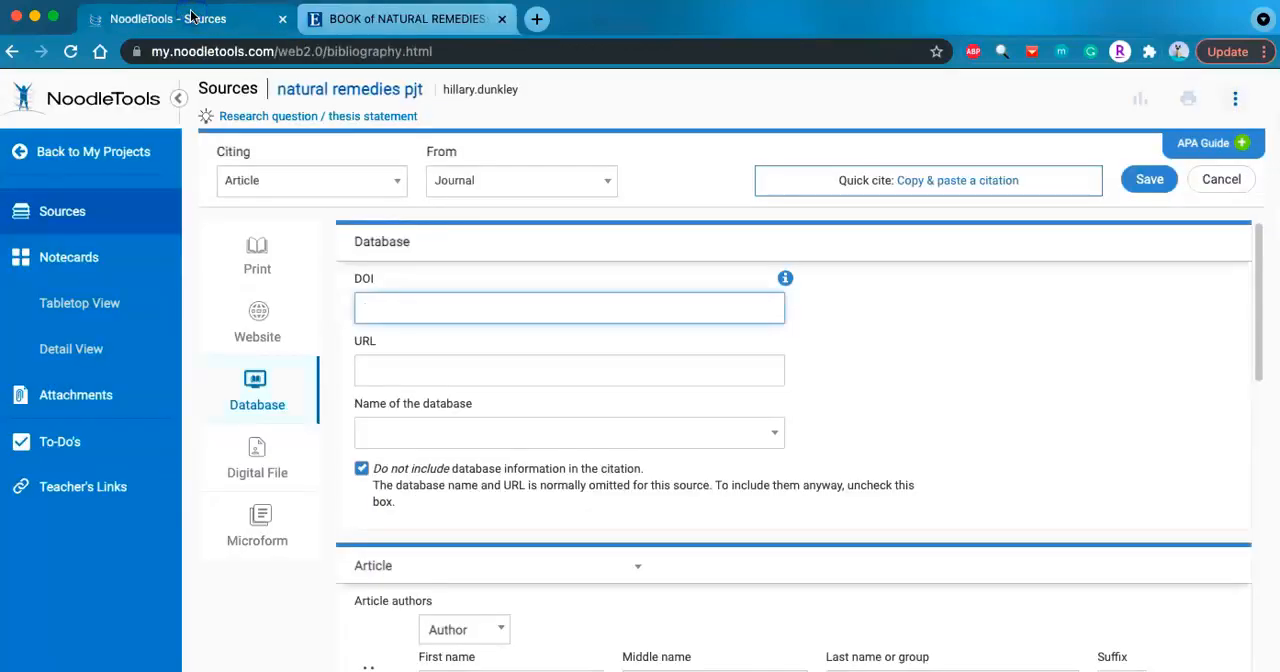
pyautogui.click(421, 358)
pyautogui.press('super+v')
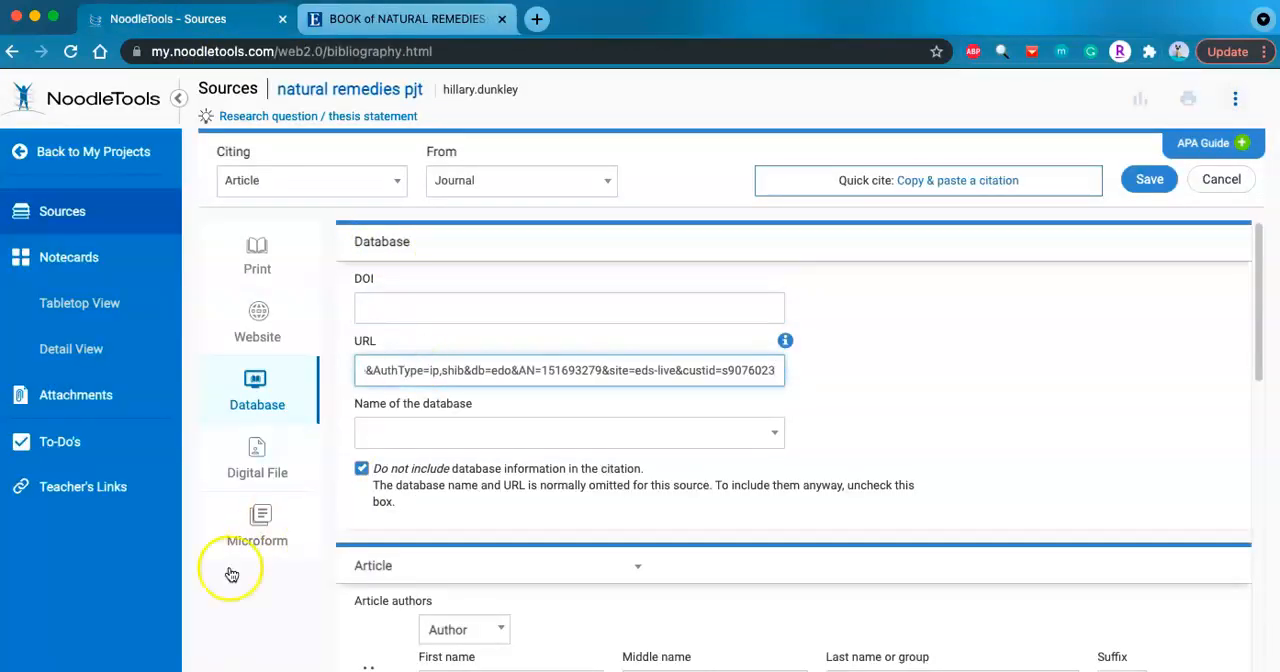
pyautogui.click(871, 381)
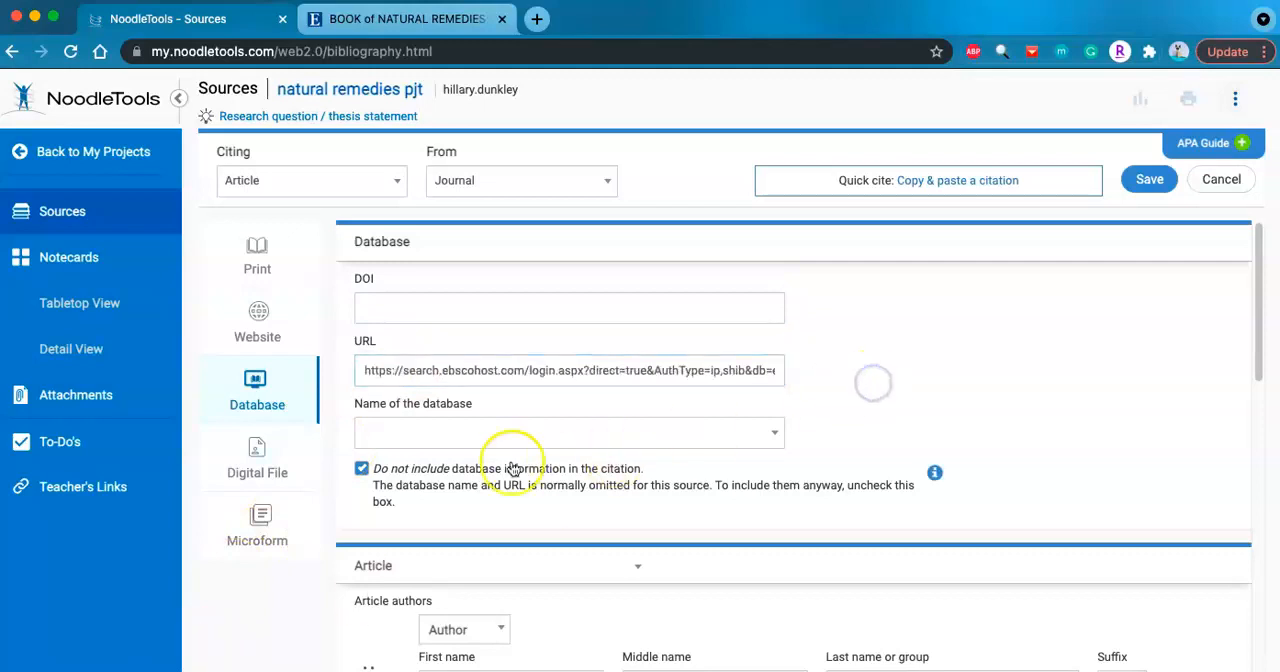
pyautogui.click(361, 468)
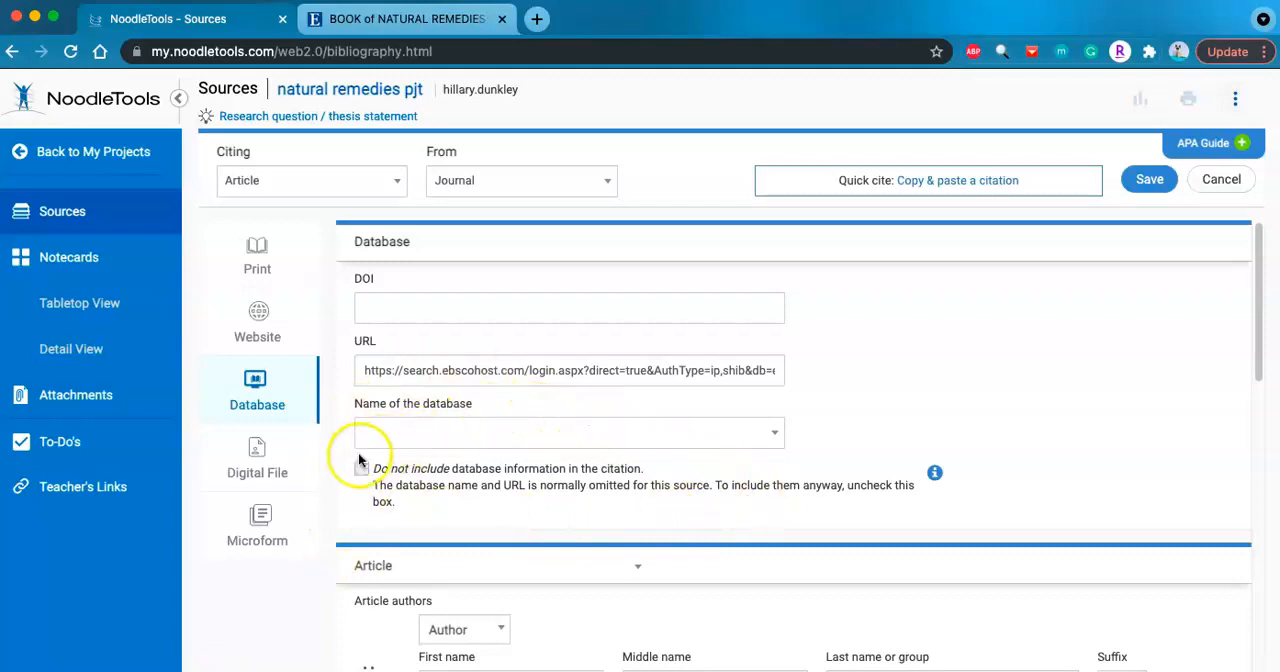
# - Look up the author in the EBSCOhost detailed record and enter the author's first and last name in the NoodleTools citation
pyautogui.scroll(-3, 400, 450)
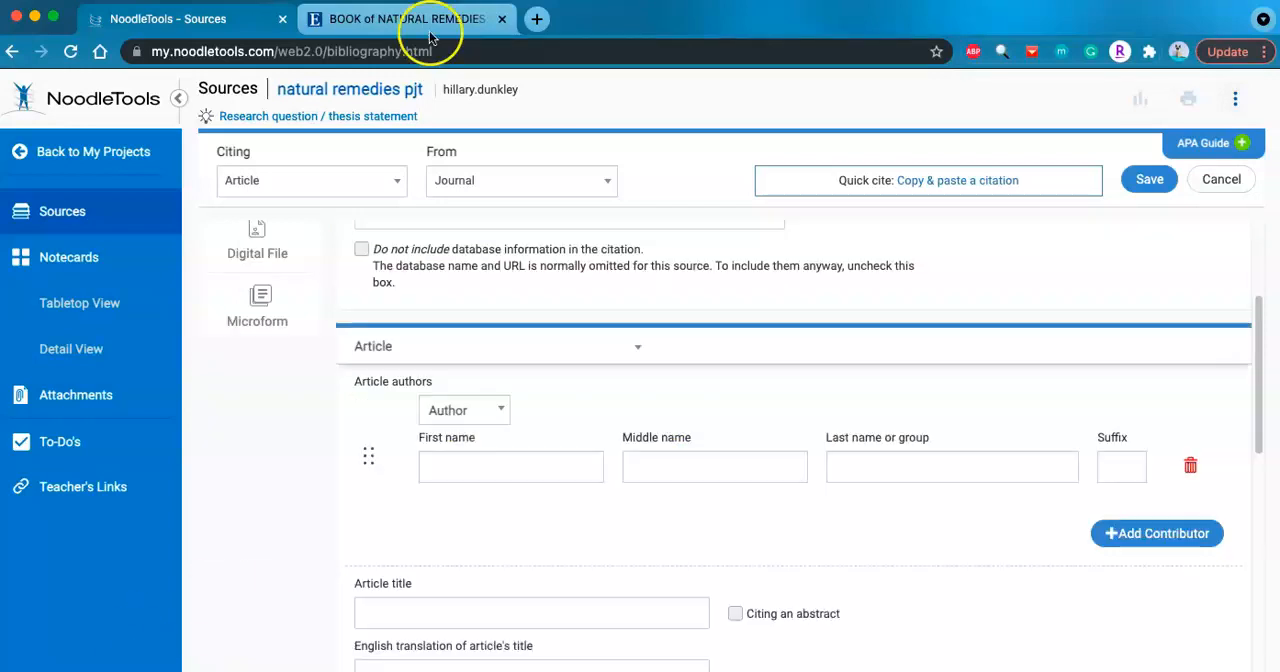
pyautogui.click(432, 30)
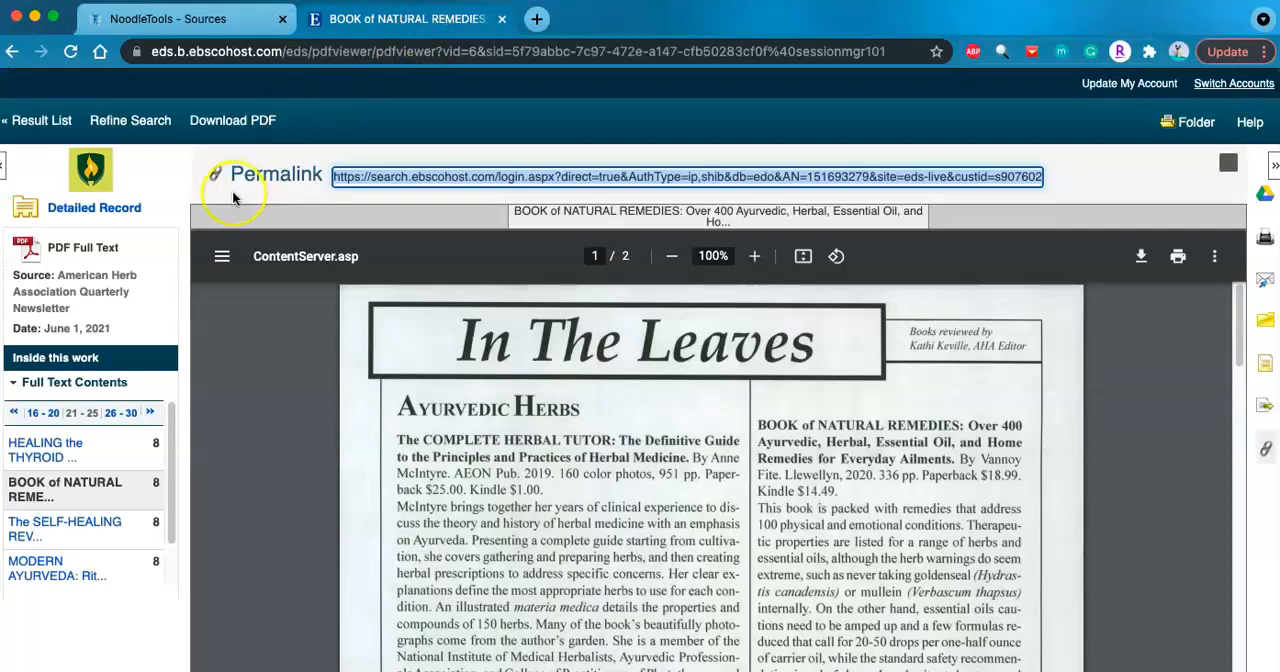
pyautogui.click(92, 210)
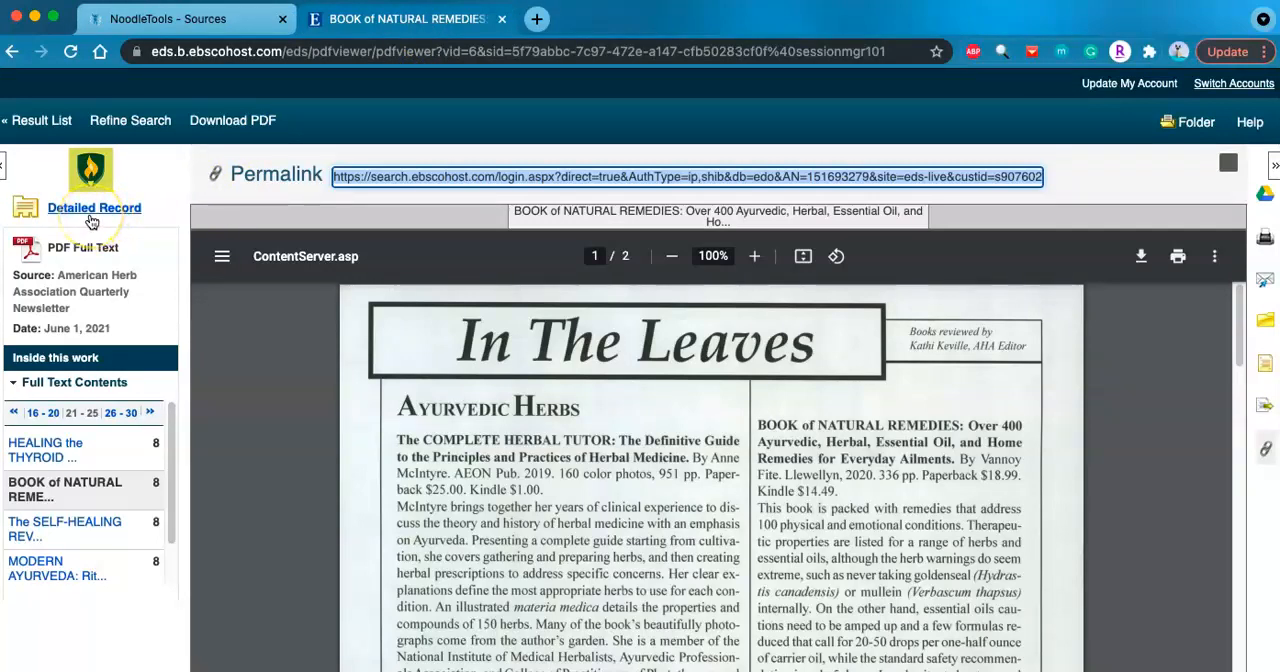
pyautogui.click(91, 215)
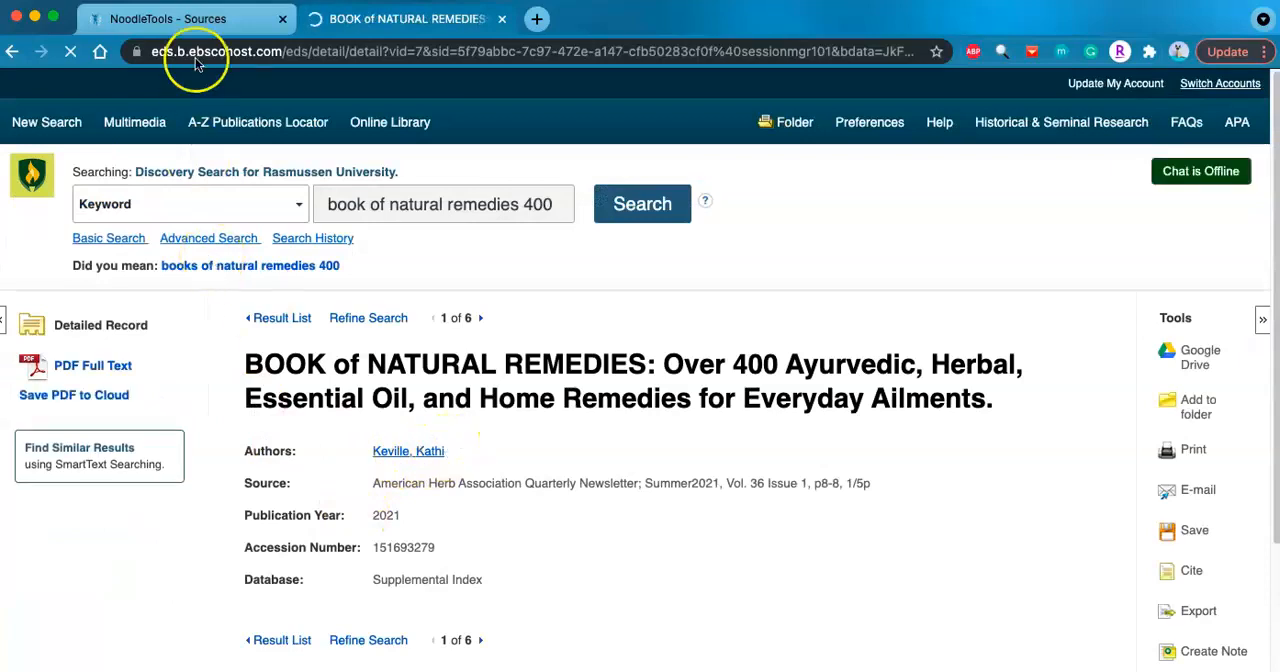
pyautogui.click(195, 22)
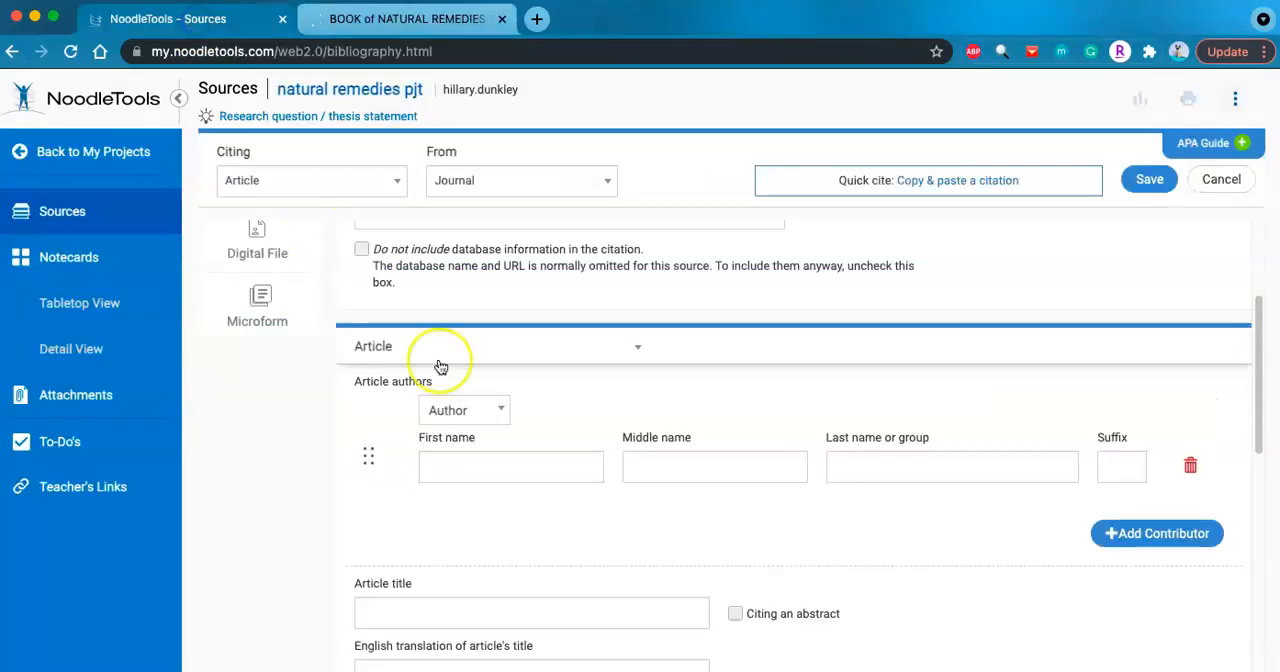
pyautogui.click(473, 473)
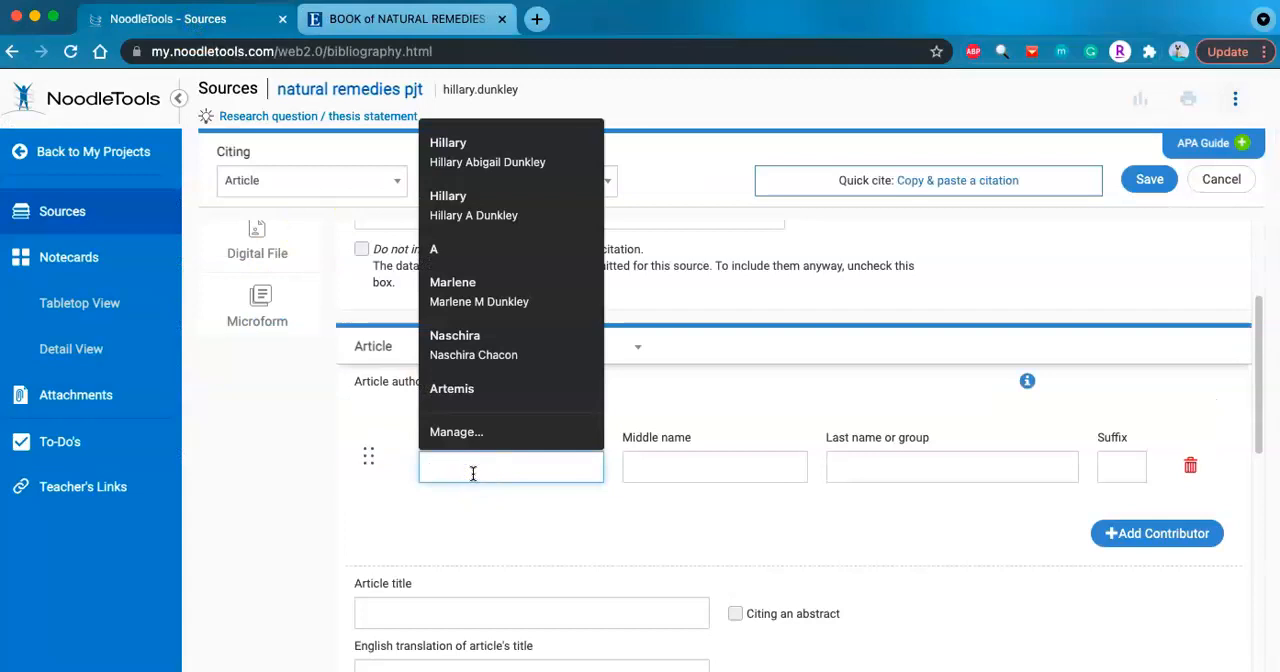
pyautogui.write('Kat')
pyautogui.click(863, 466)
pyautogui.write('Keville')
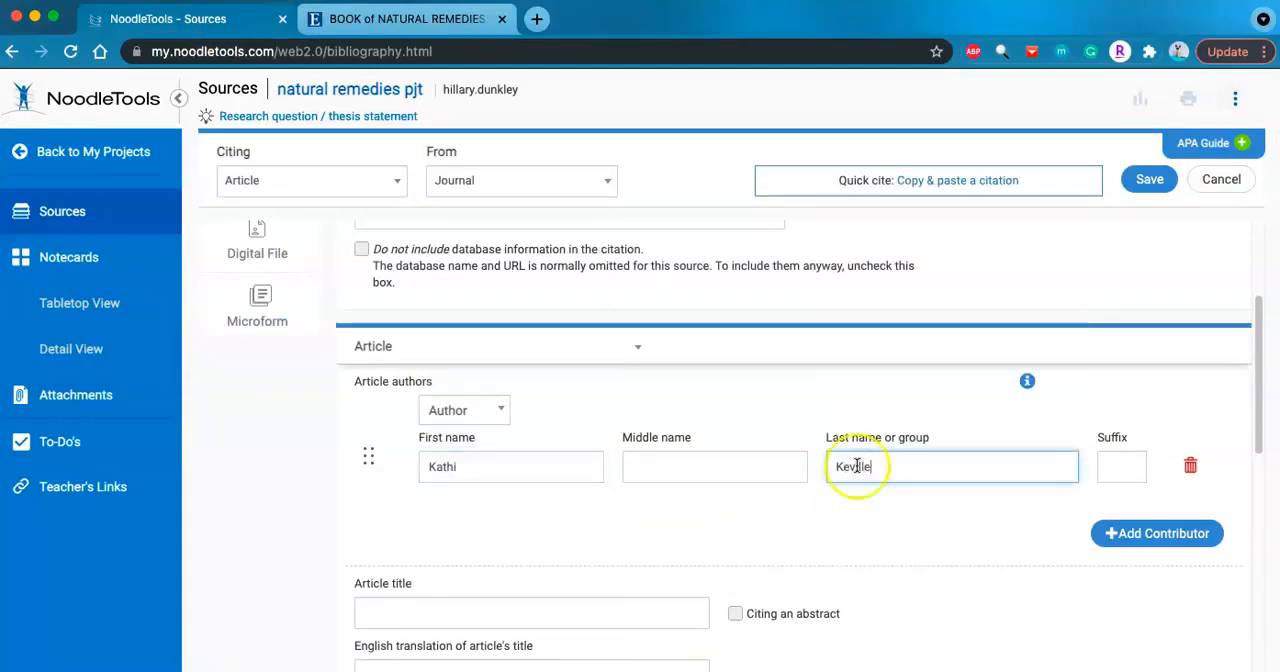
# - Copy the article's title without its final period from the EBSCOhost detailed record into the NoodleTools citation's article title
pyautogui.click(424, 28)
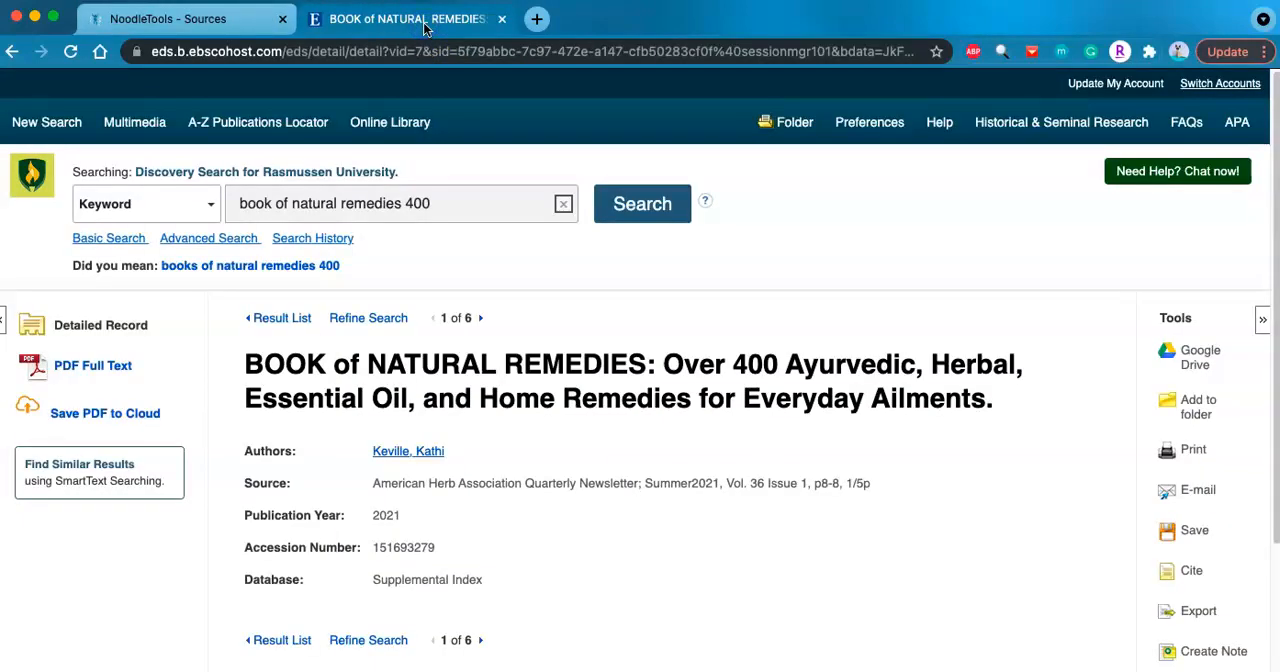
pyautogui.scroll(-3, 352, 532)
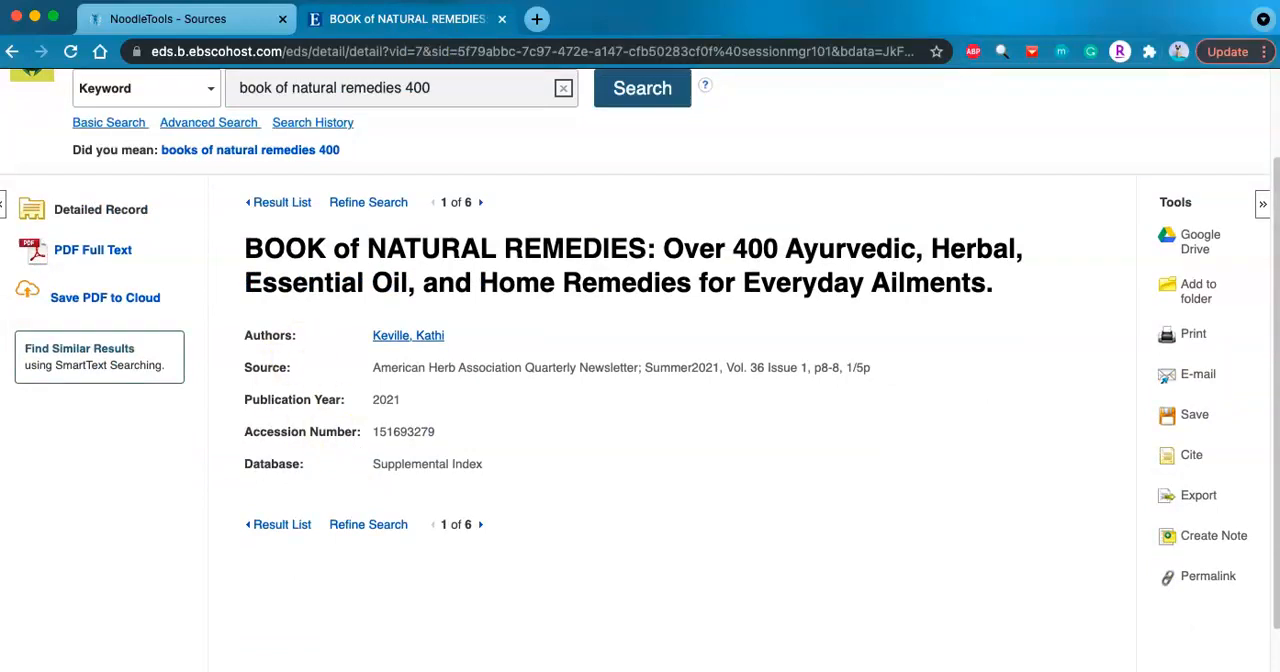
pyautogui.click(233, 22)
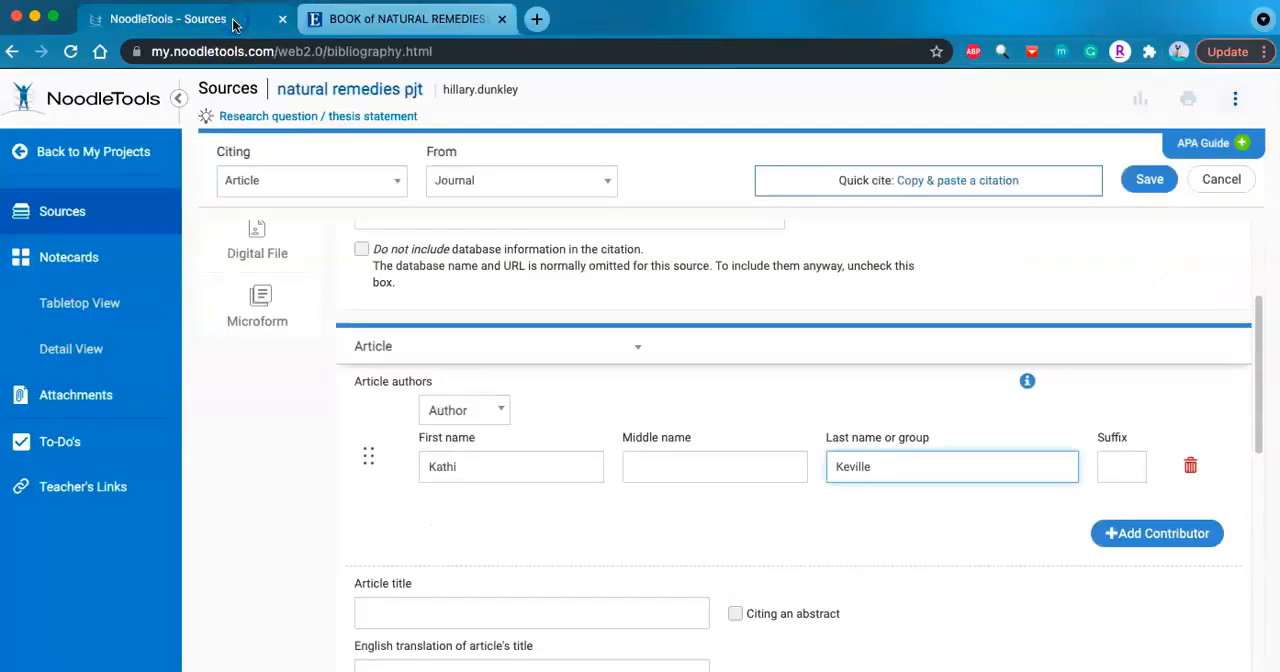
pyautogui.scroll(-5, 454, 586)
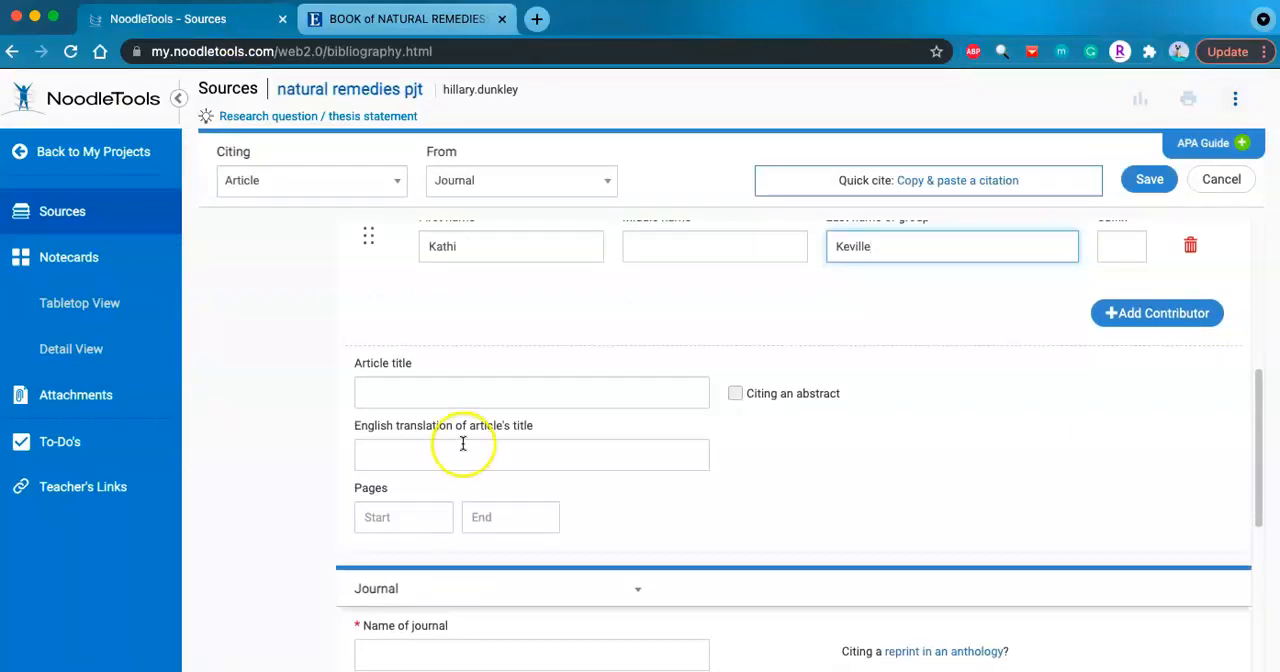
pyautogui.scroll(2, 463, 443)
pyautogui.hotkey('ctrl', 'Tab')
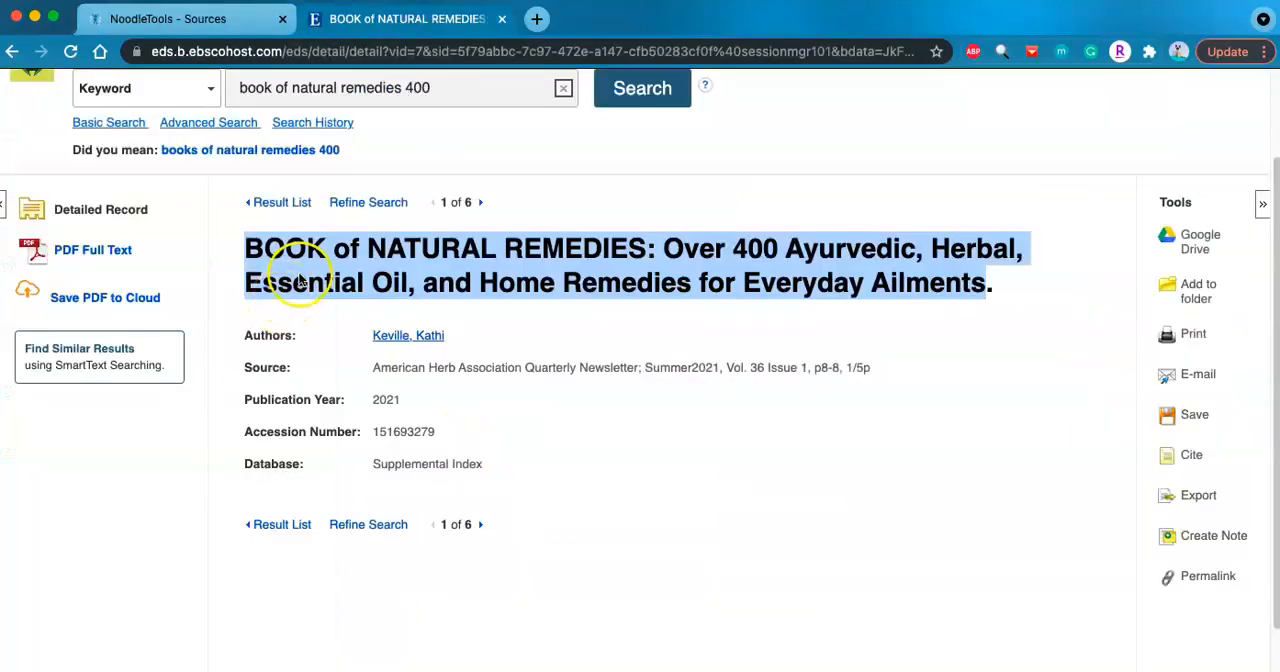
pyautogui.click(166, 20)
pyautogui.click(418, 500)
pyautogui.write('BOOK of NATURAL REMEDIES: Ayurvedic, Herbal, Essential Oil, and Home Remedies for Everyday Ailments')
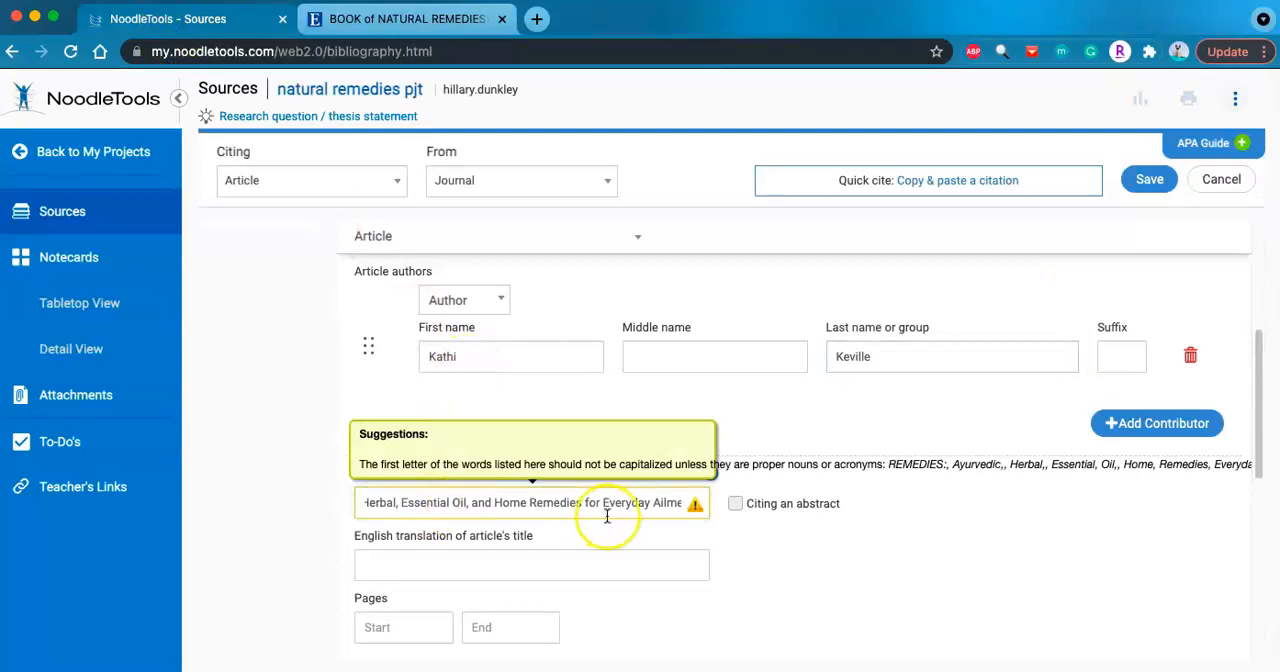
# - Change the article title to sentence case: "Book of natural remedies: Over 400 ayurvedic, herbal, essential oil, and home remedies for everyday ailments"
pyautogui.click(675, 545)
pyautogui.click(549, 505)
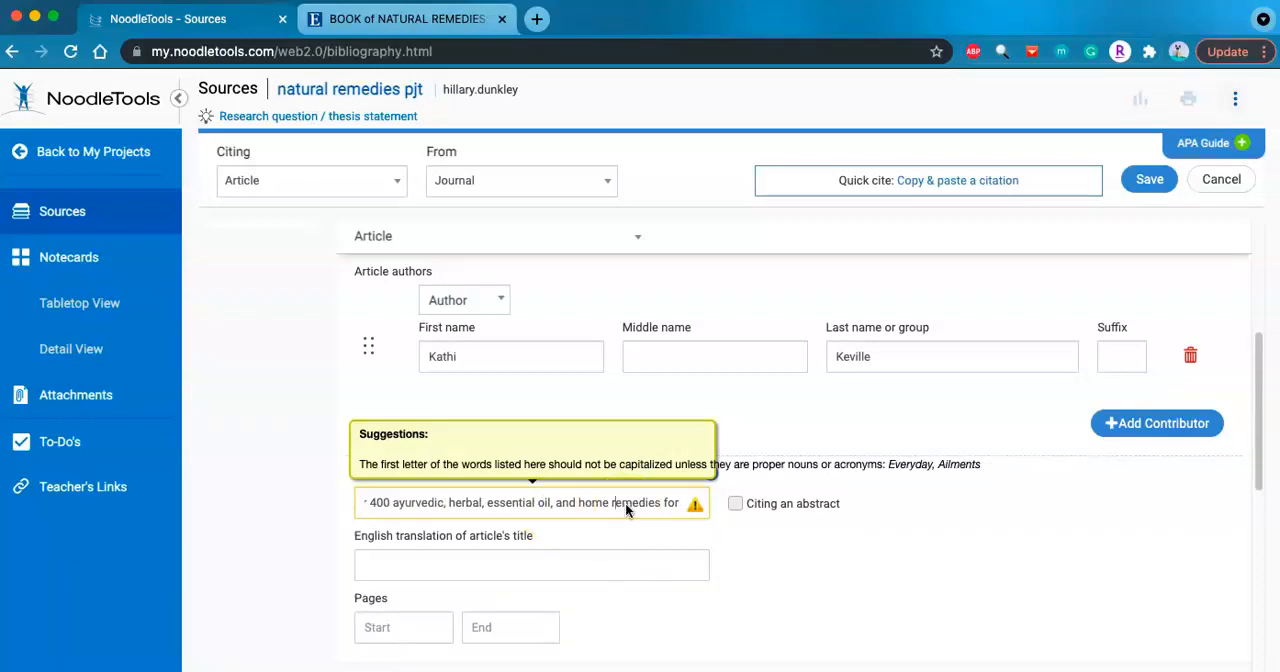
pyautogui.click(664, 510)
pyautogui.press('Right')
pyautogui.press('Right')
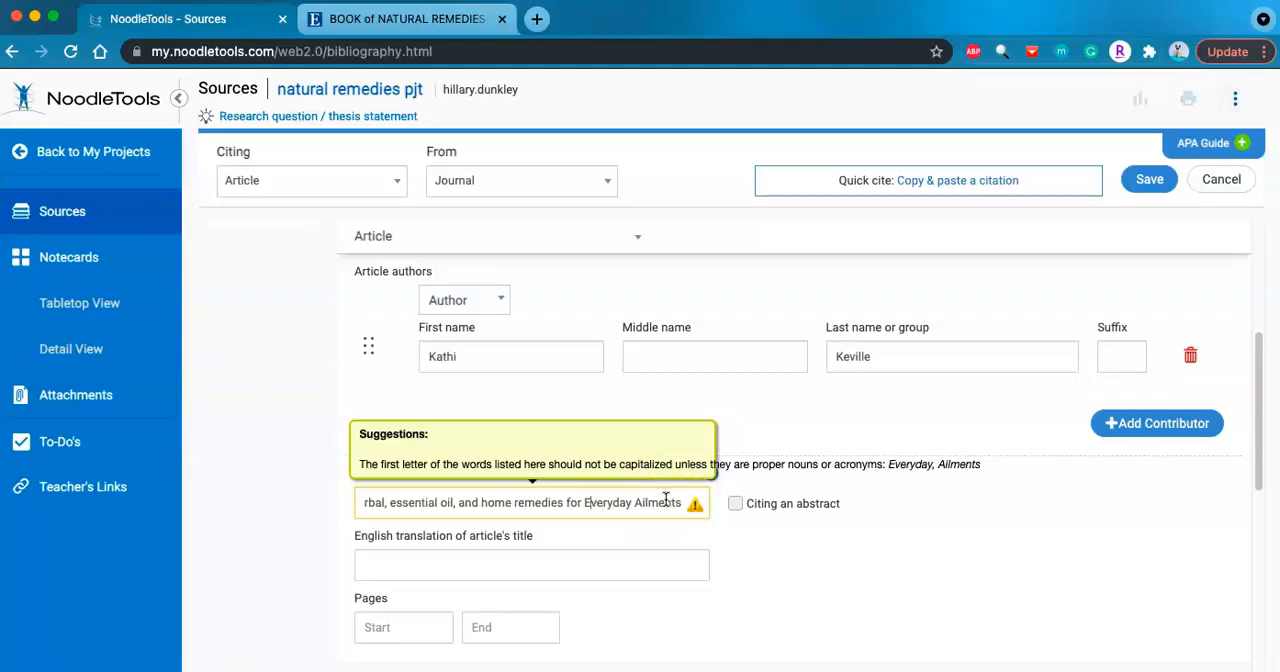
pyautogui.press('BackSpace')
pyautogui.write('e')
pyautogui.click(646, 499)
pyautogui.press('BackSpace')
pyautogui.write('a')
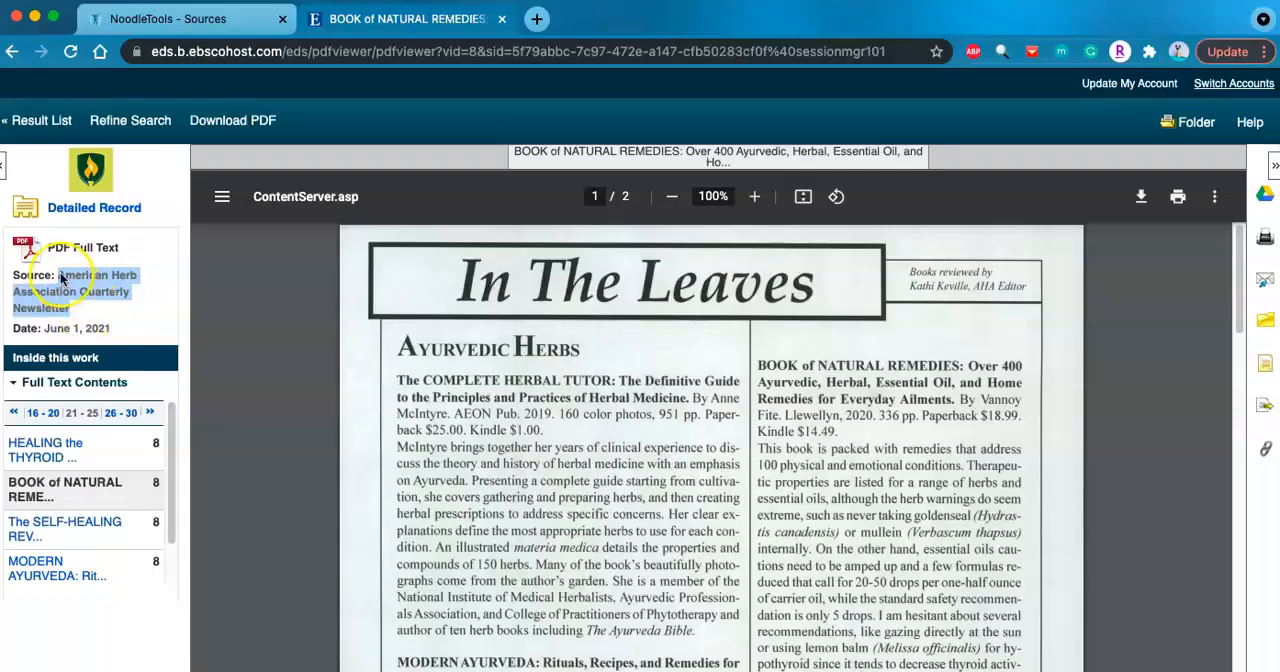
# - Copy the source name American Herb Association Quarterly Newsletter from the EBSCOhost full-text view into the NoodleTools citation as the name of the journal
pyautogui.moveTo(61, 279); pyautogui.dragTo(72, 308)
pyautogui.press('super+c')
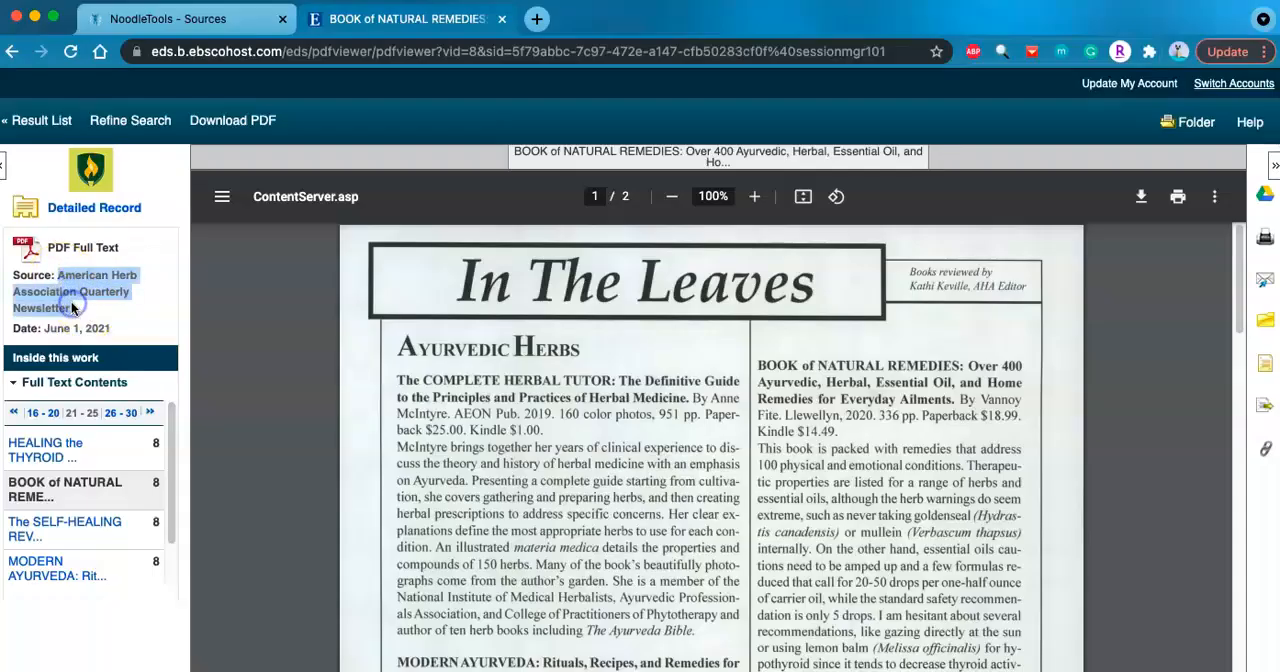
pyautogui.click(184, 44)
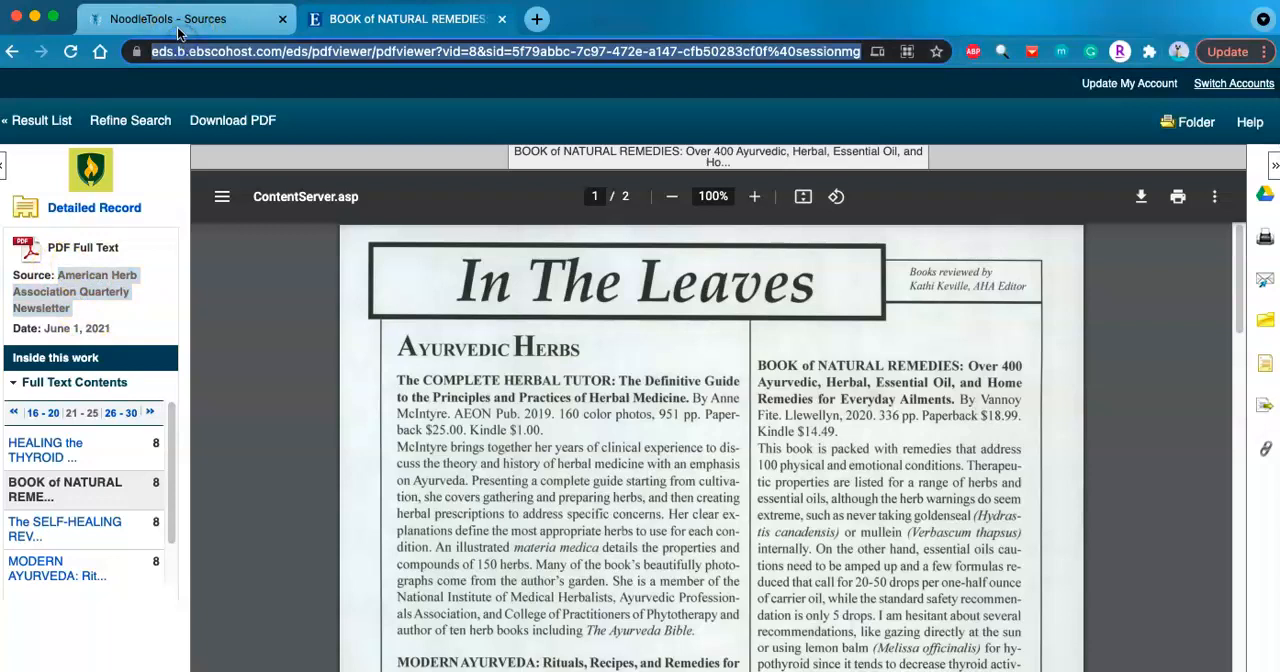
pyautogui.click(180, 29)
pyautogui.click(401, 371)
pyautogui.press('super+v')
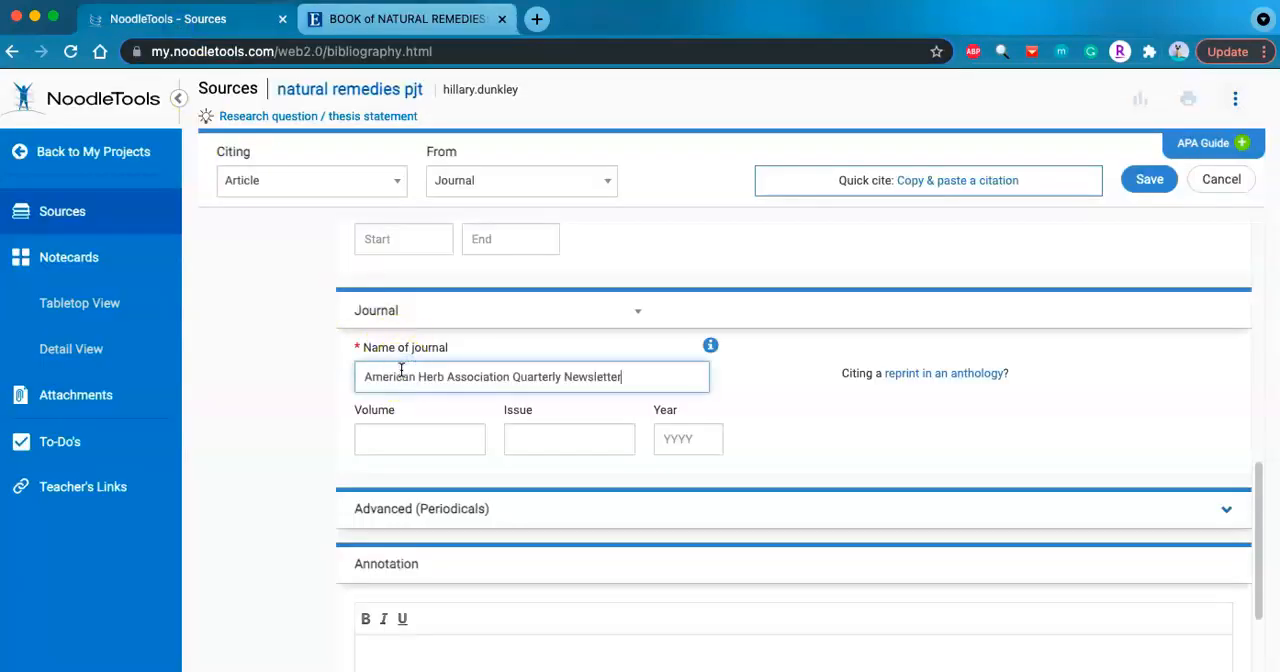
# - Set the journal's publication year to 2021, review the citation's entries, and save the citation
pyautogui.click(673, 426)
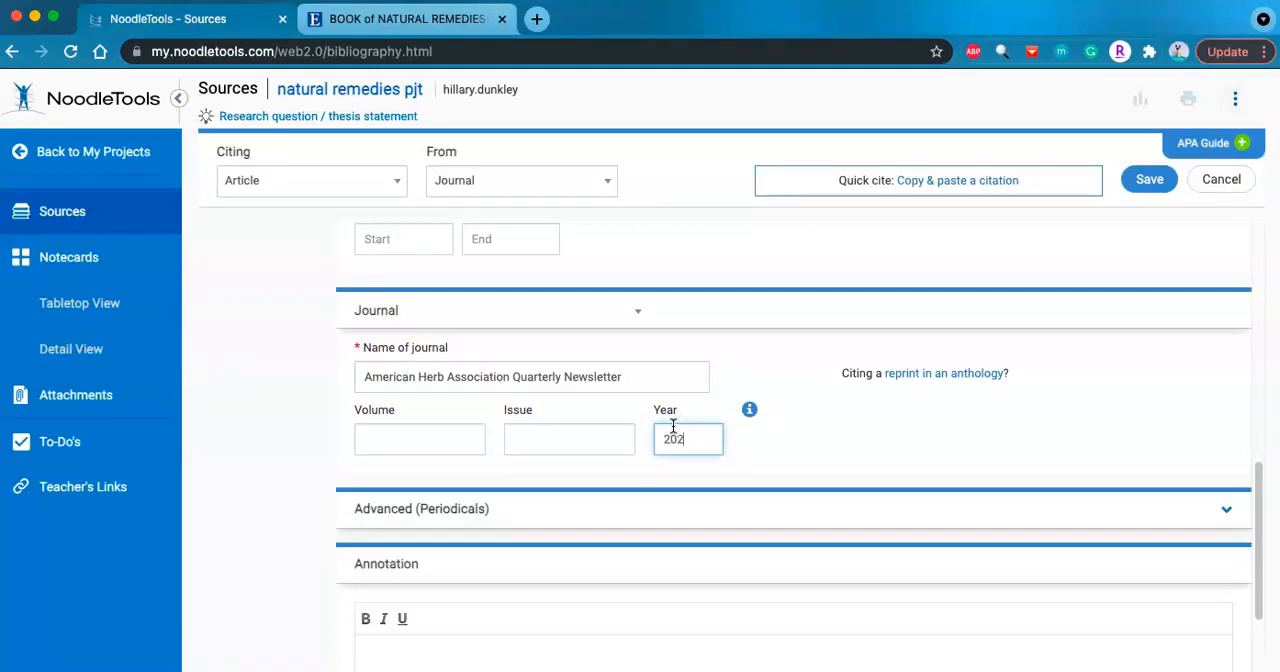
pyautogui.click(250, 594)
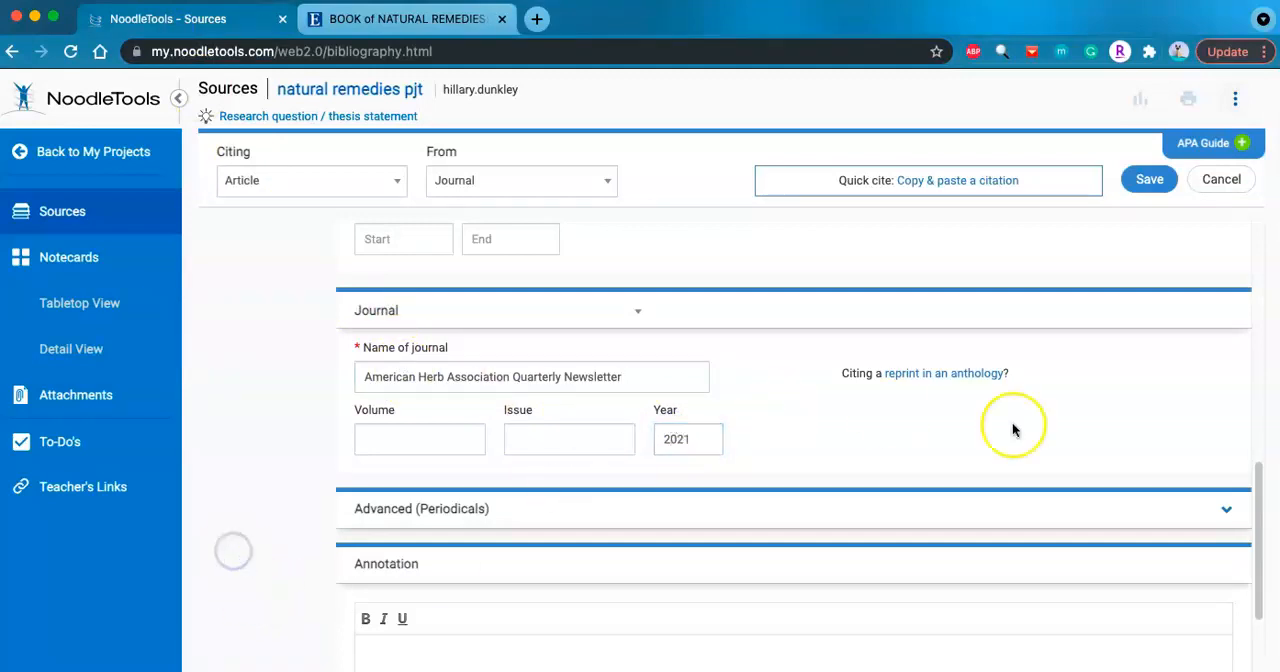
pyautogui.scroll(-5, 1012, 422)
pyautogui.scroll(6, 1013, 428)
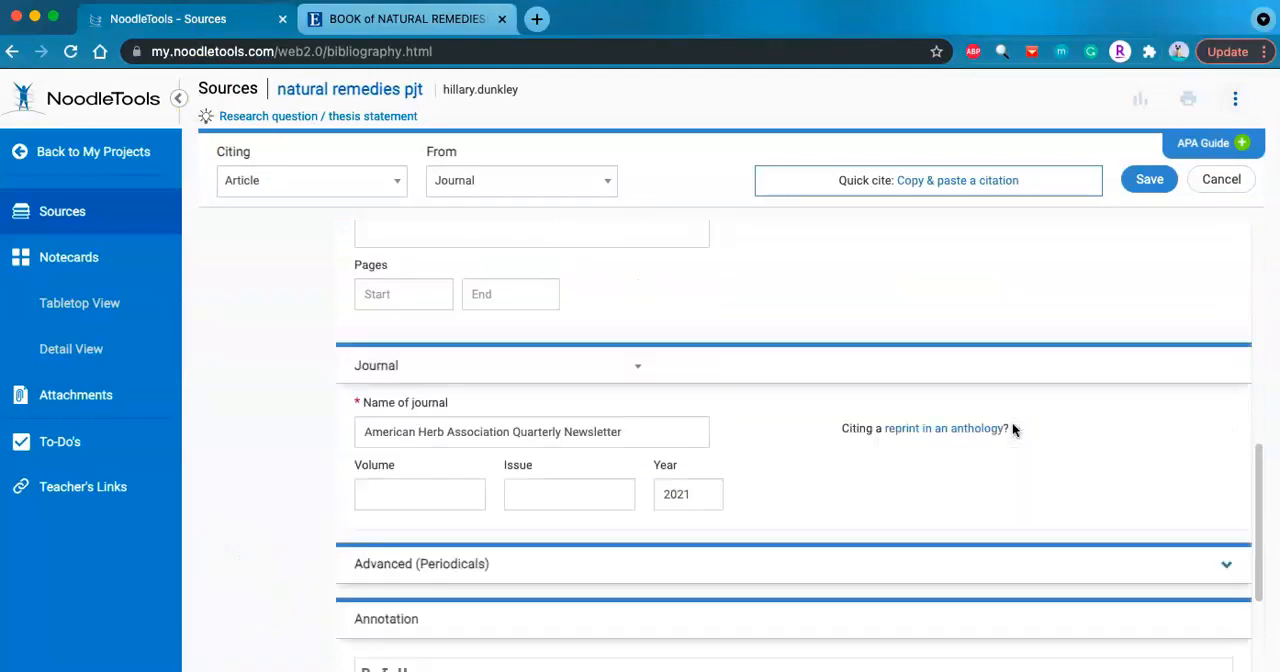
pyautogui.click(1156, 208)
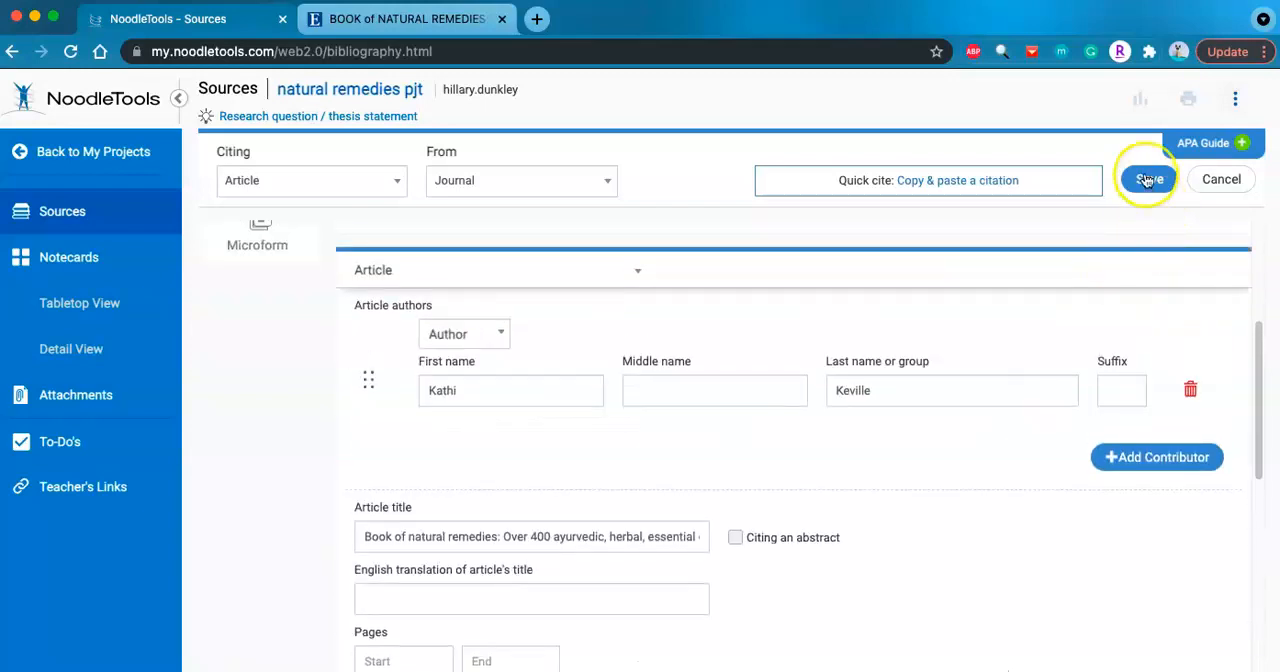
pyautogui.click(1148, 179)
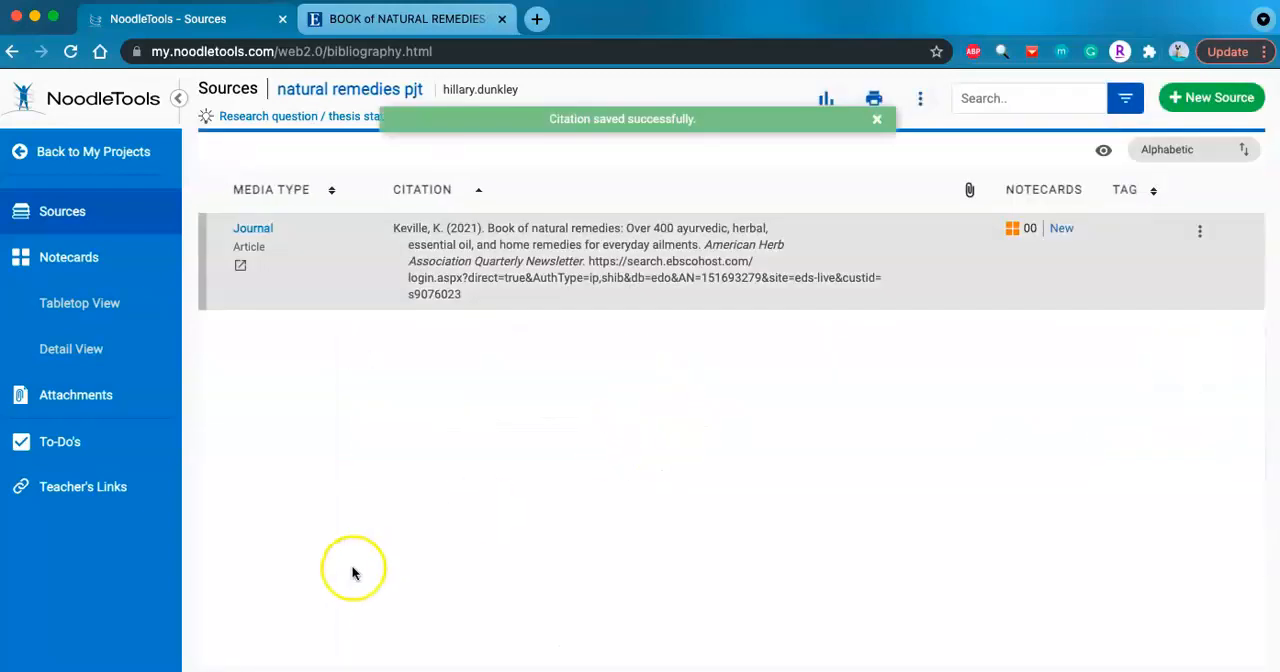